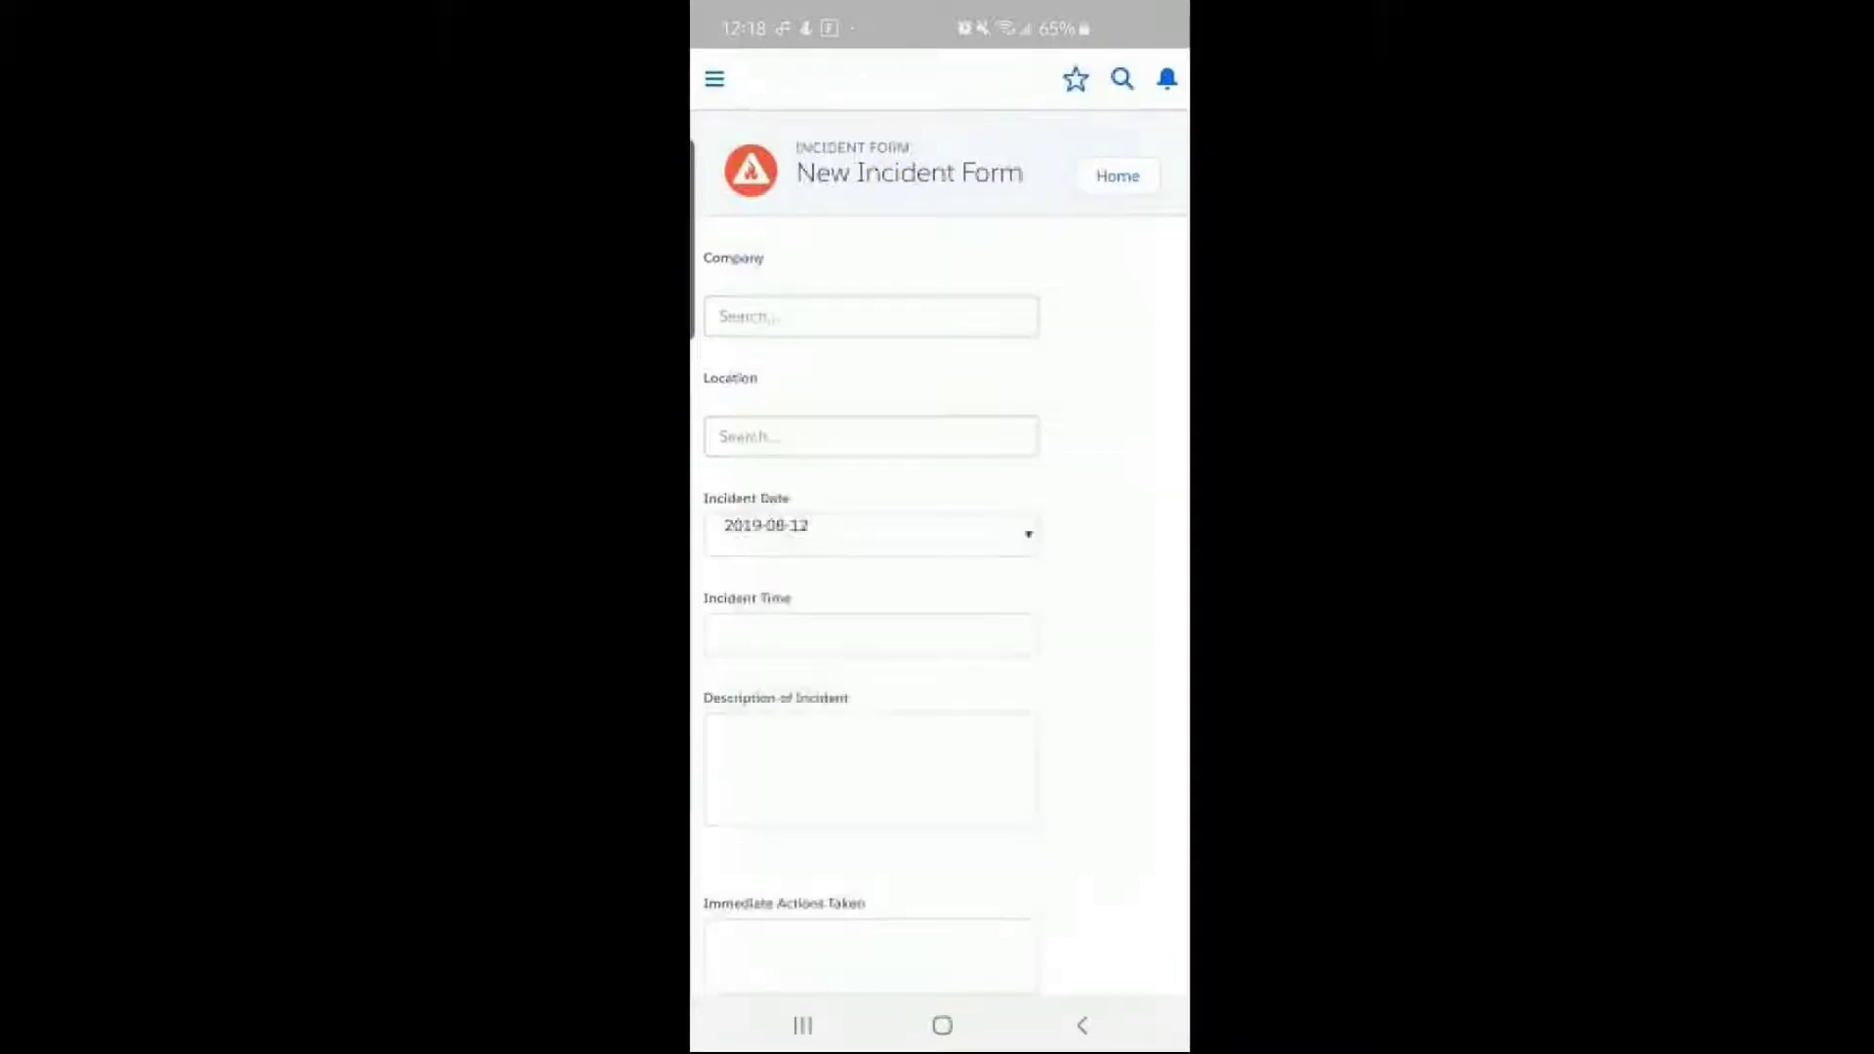
Step: Set the company to Lifeguards Solutions Inc and the location to Lifeguard Solutions - USA
{"action": "left_click", "coordinate": [942, 316]}
{"action": "type", "text": "Life"}
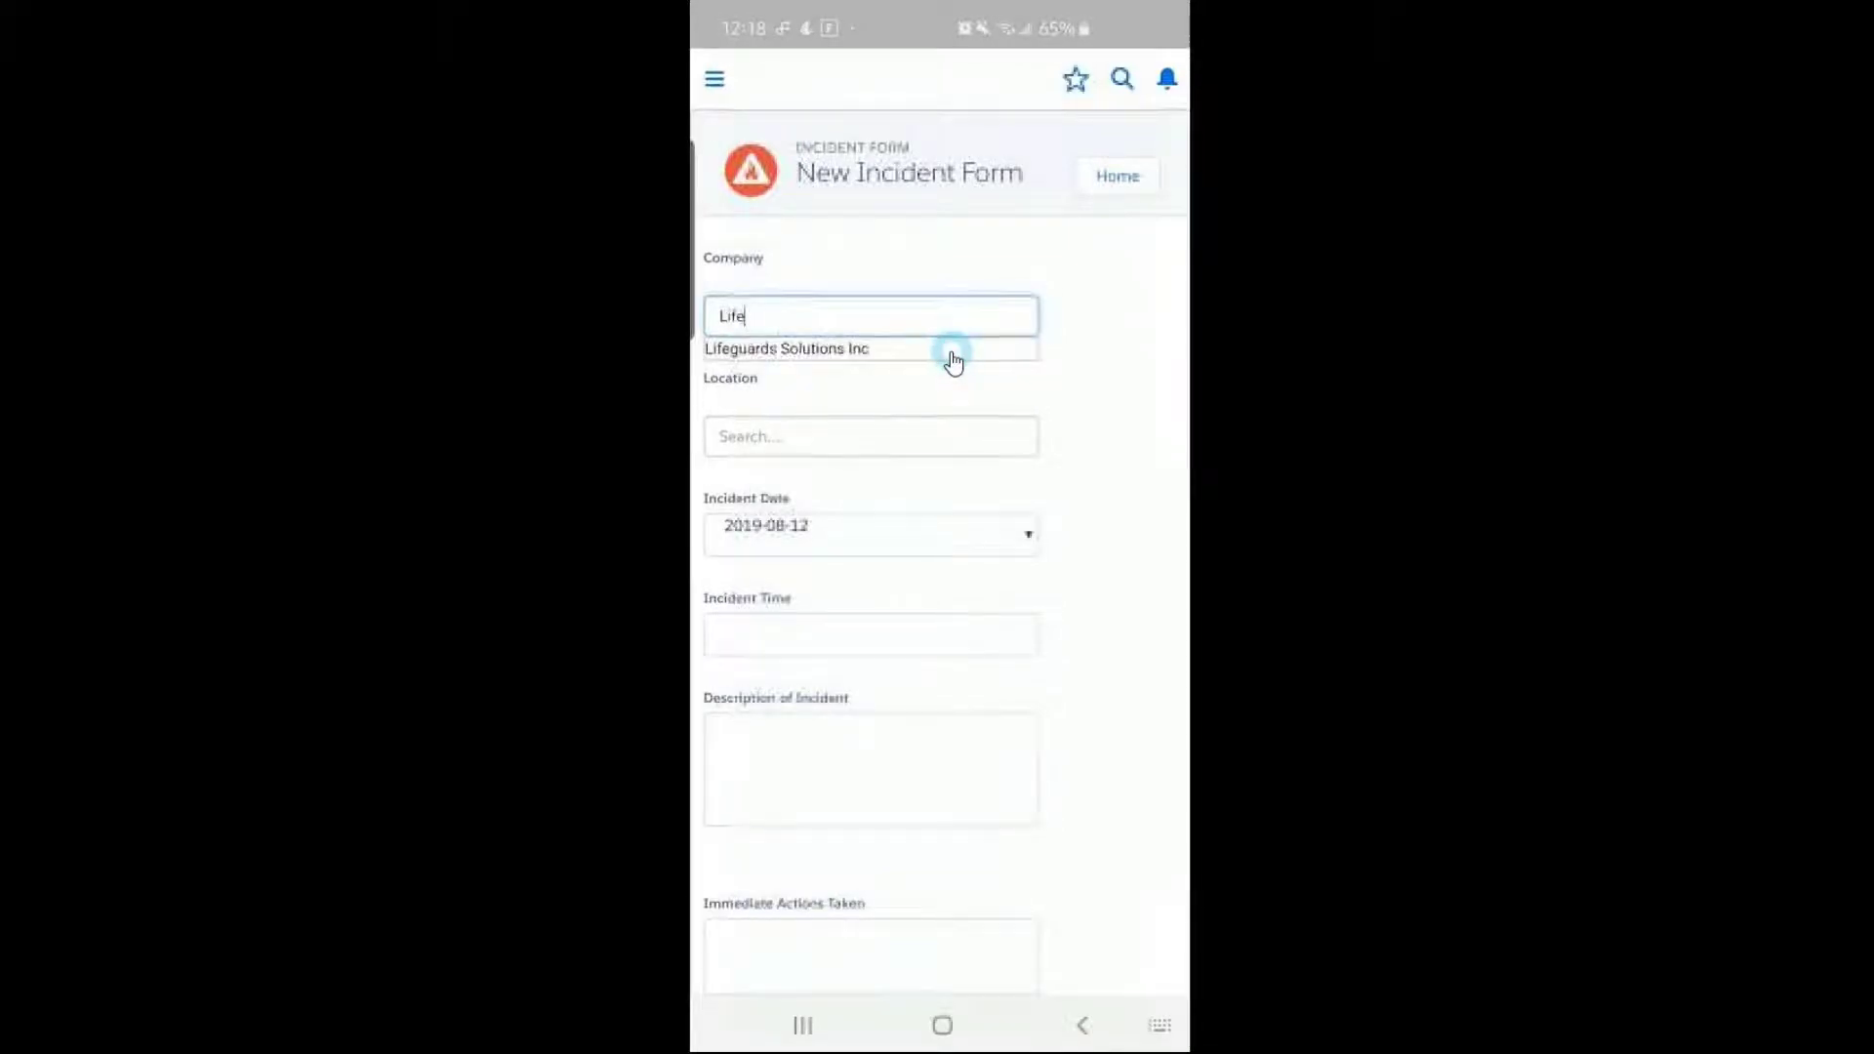
{"action": "left_click", "coordinate": [947, 350]}
{"action": "left_click", "coordinate": [937, 441]}
{"action": "type", "text": "Life"}
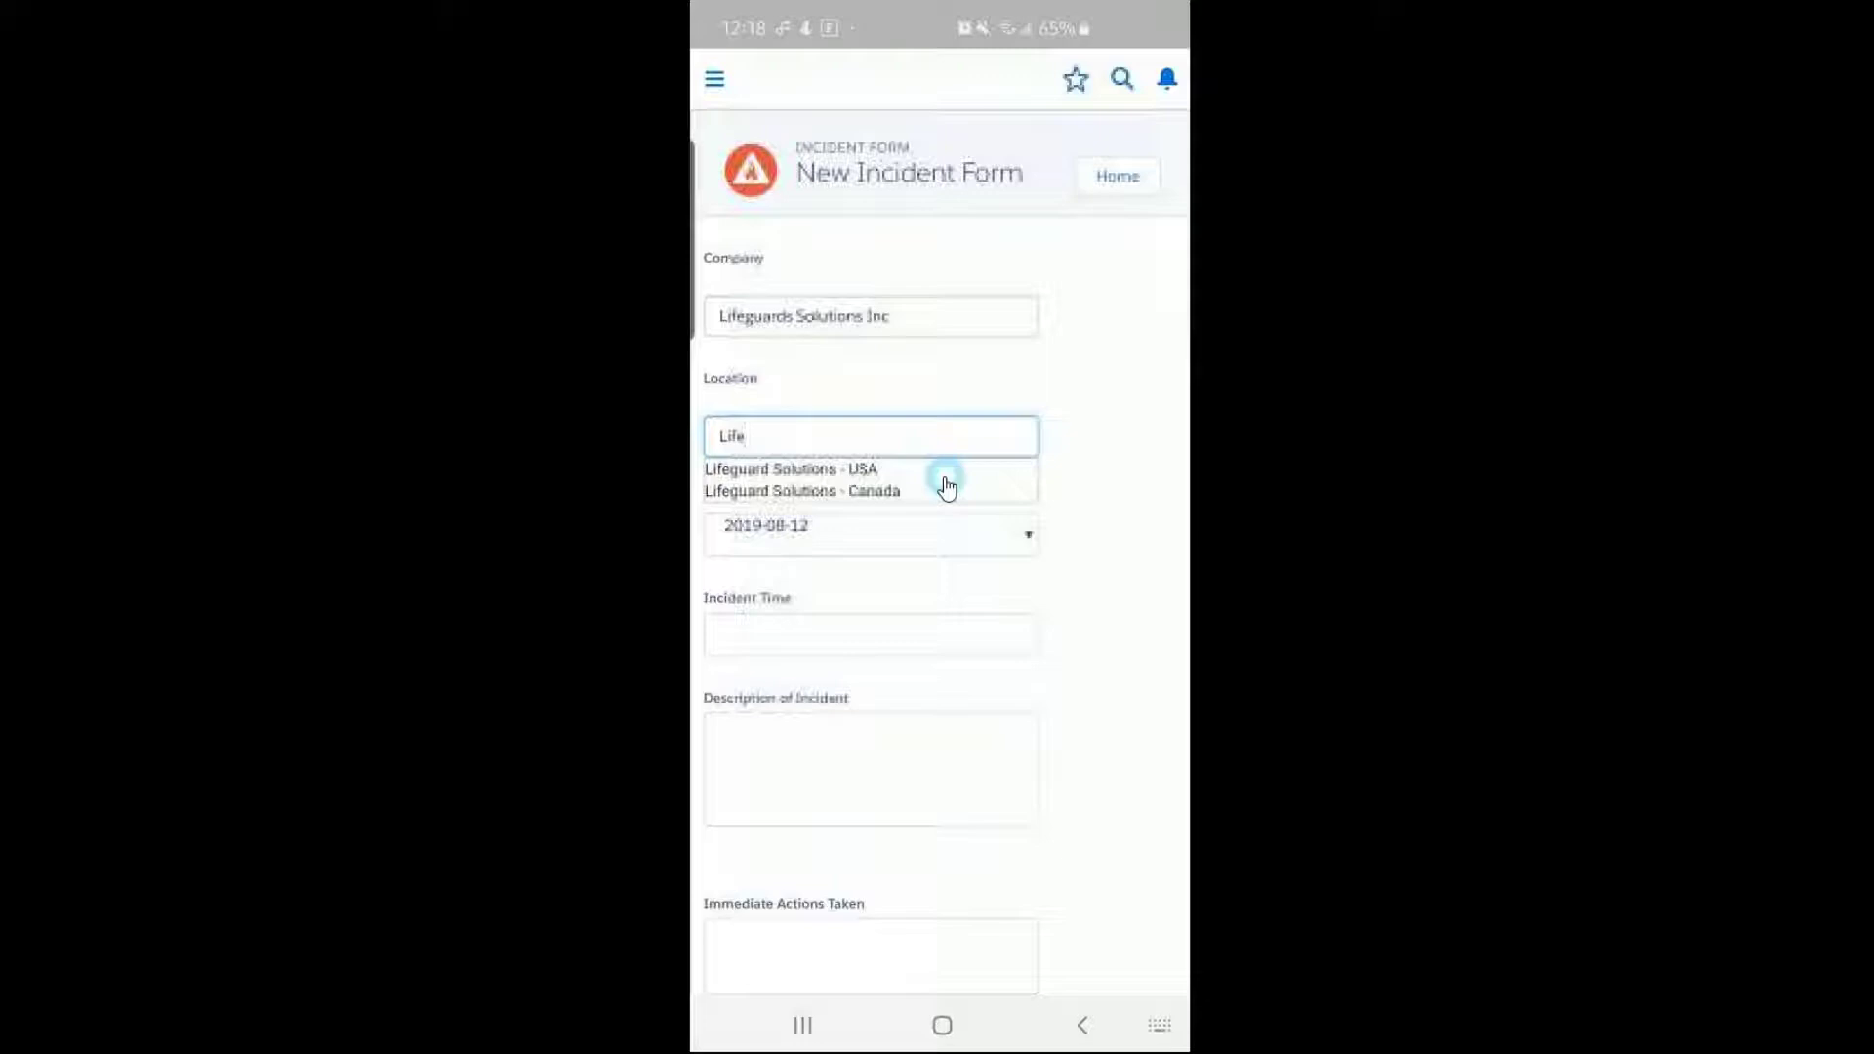
{"action": "left_click", "coordinate": [857, 473]}
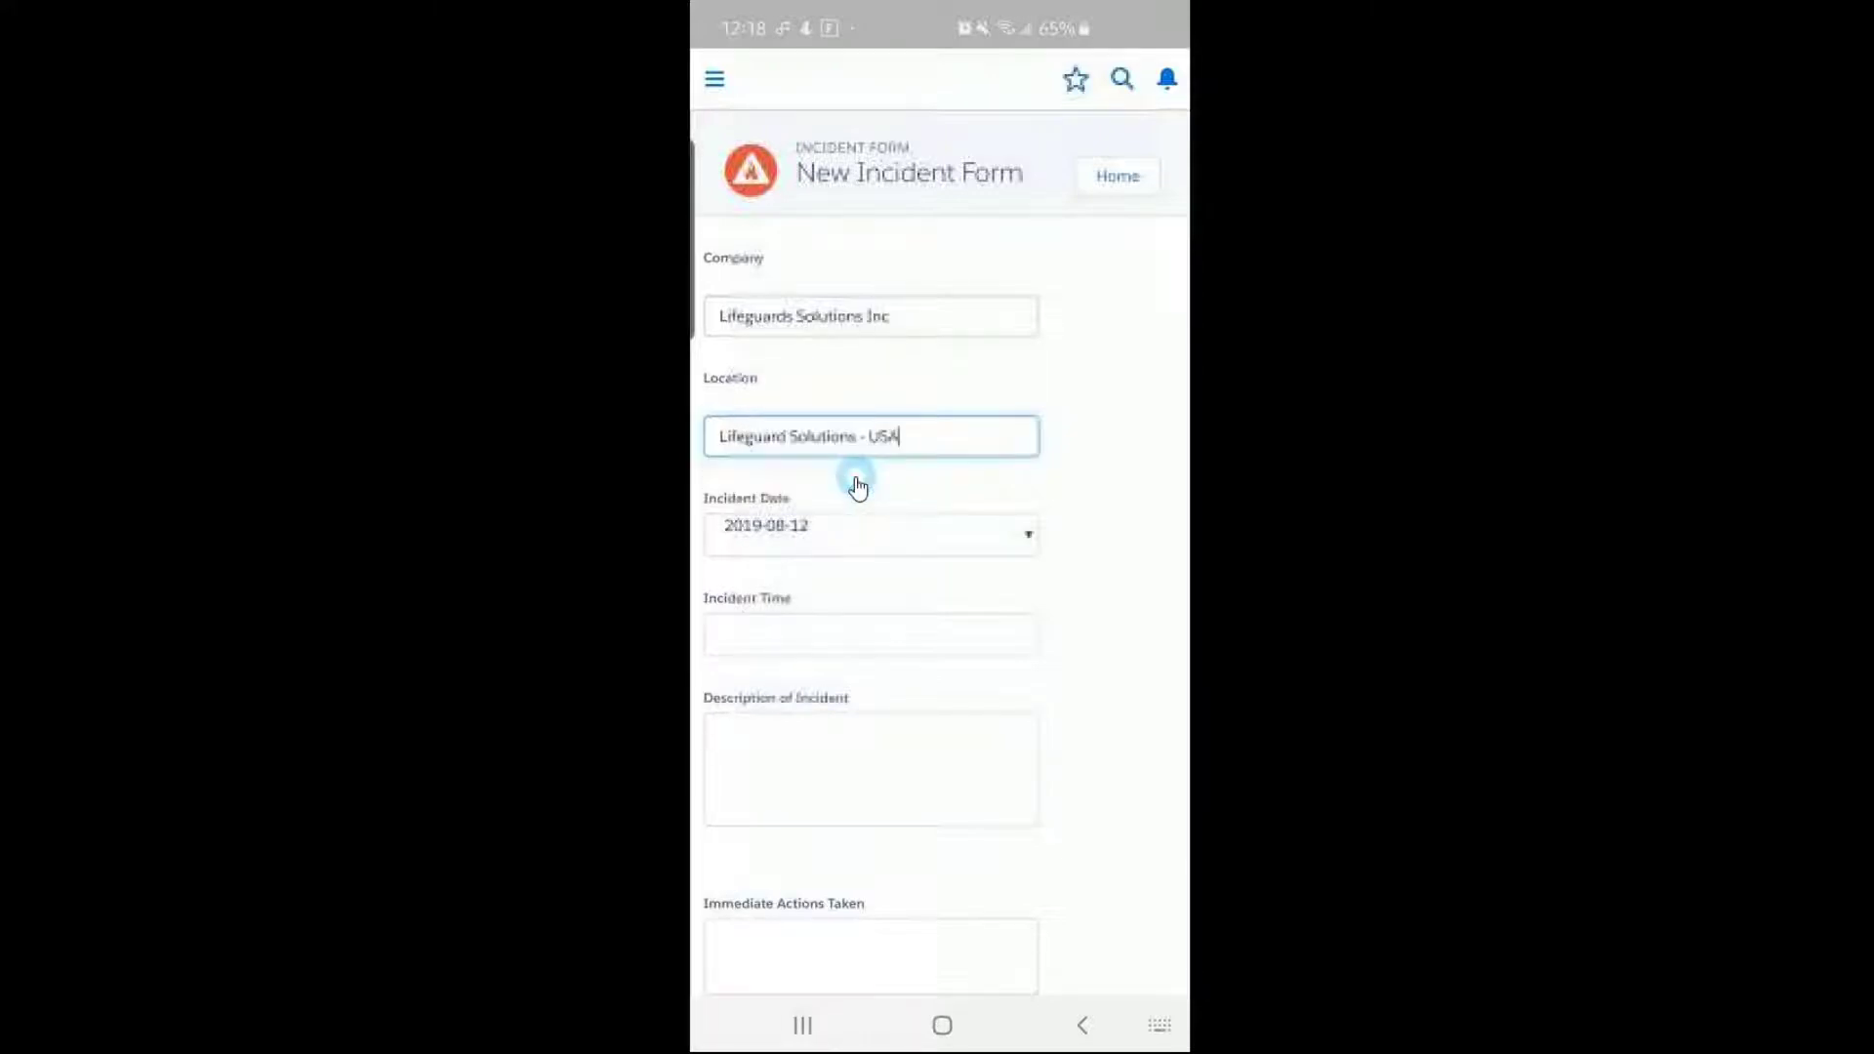
Step: Enter 11:00 AM as the incident time and start a broken-nose description
{"action": "left_click", "coordinate": [911, 641]}
{"action": "key", "text": "Num_Lock"}
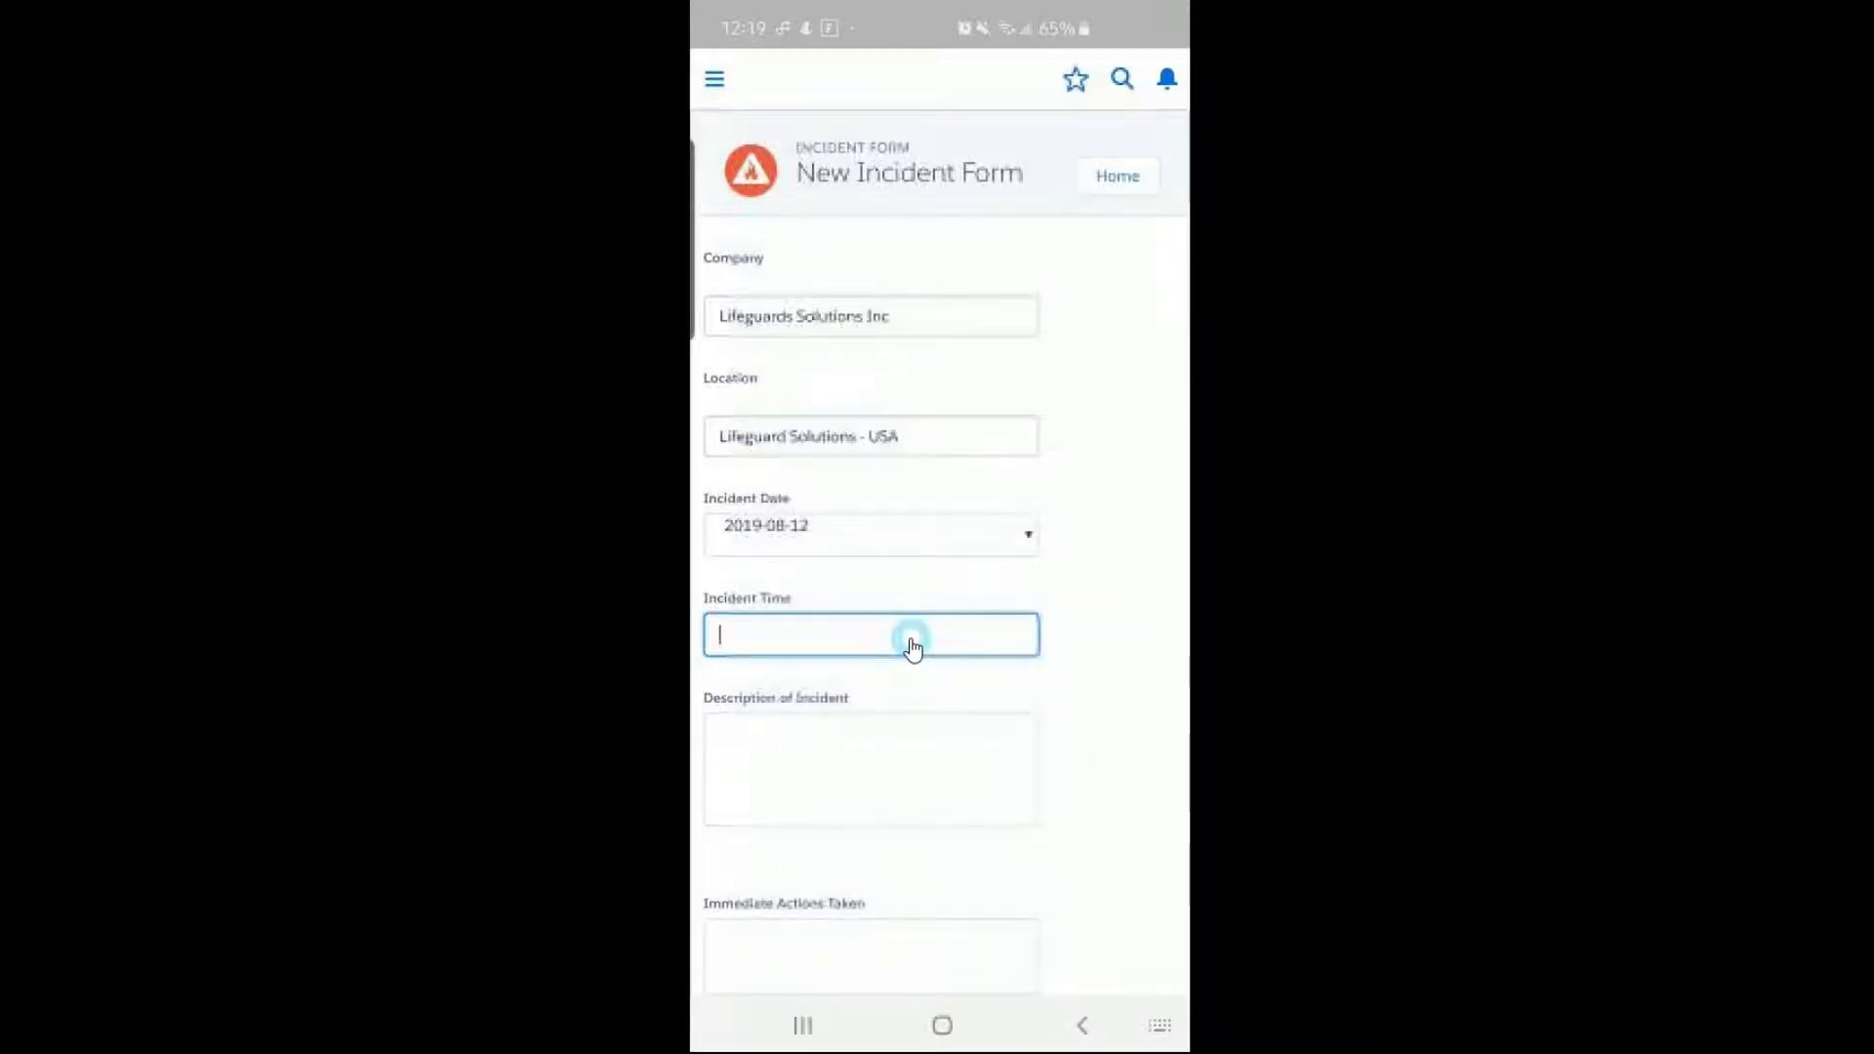
{"action": "key", "text": "Num_Lock"}
{"action": "type", "text": "11:00 AM"}
{"action": "key", "text": "Tab"}
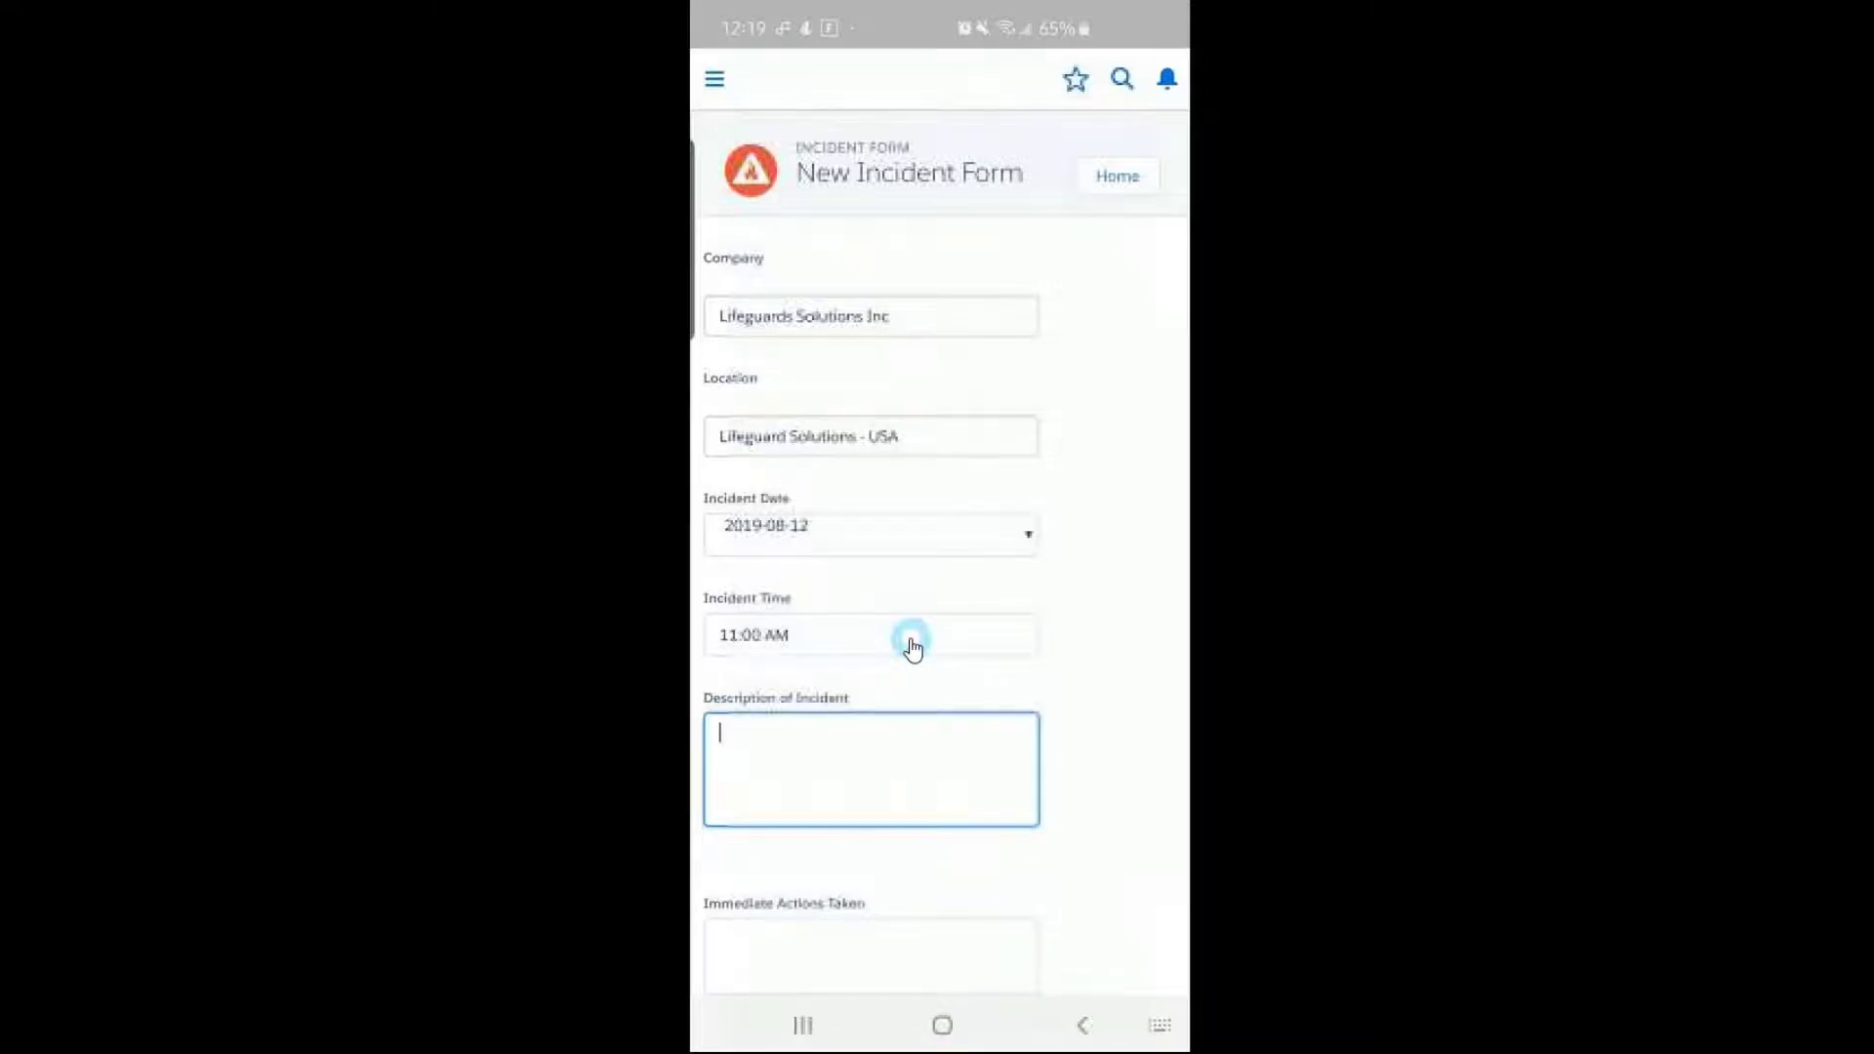
{"action": "type", "text": "Employy fell and bro"}
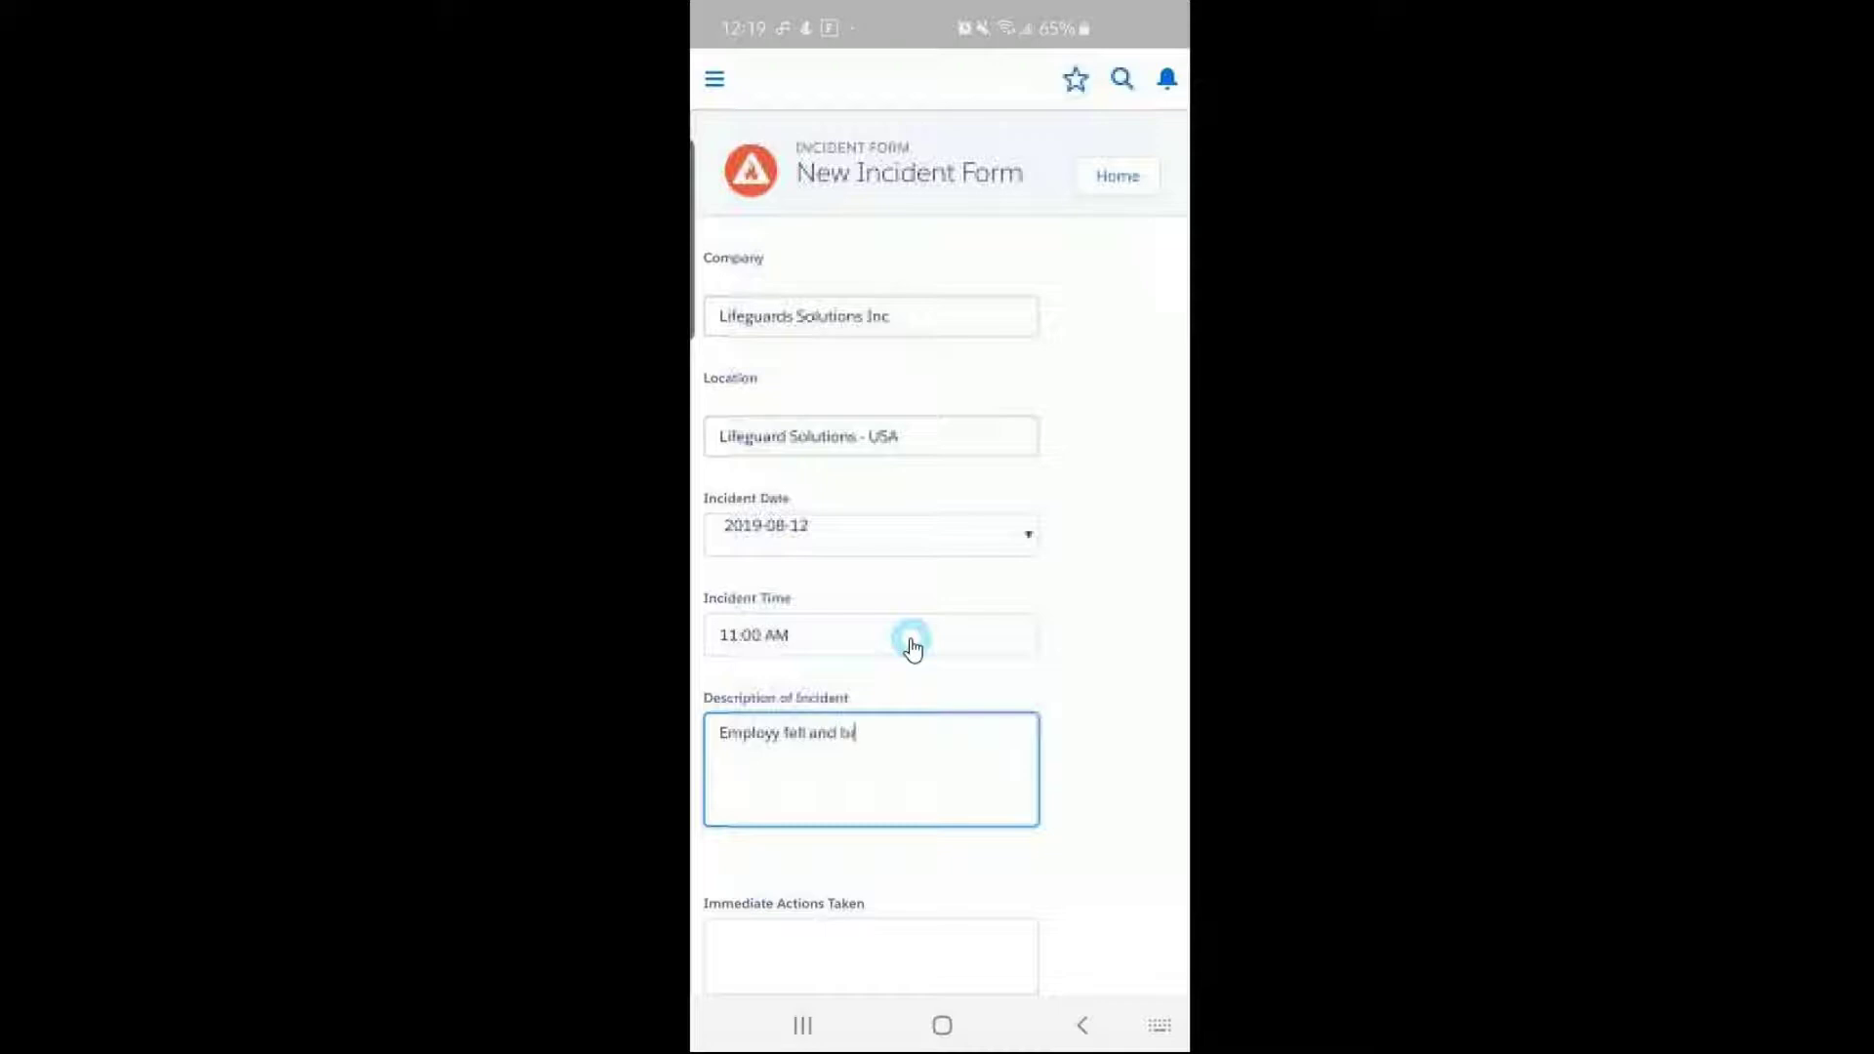
{"action": "type", "text": "ke thier nose"}
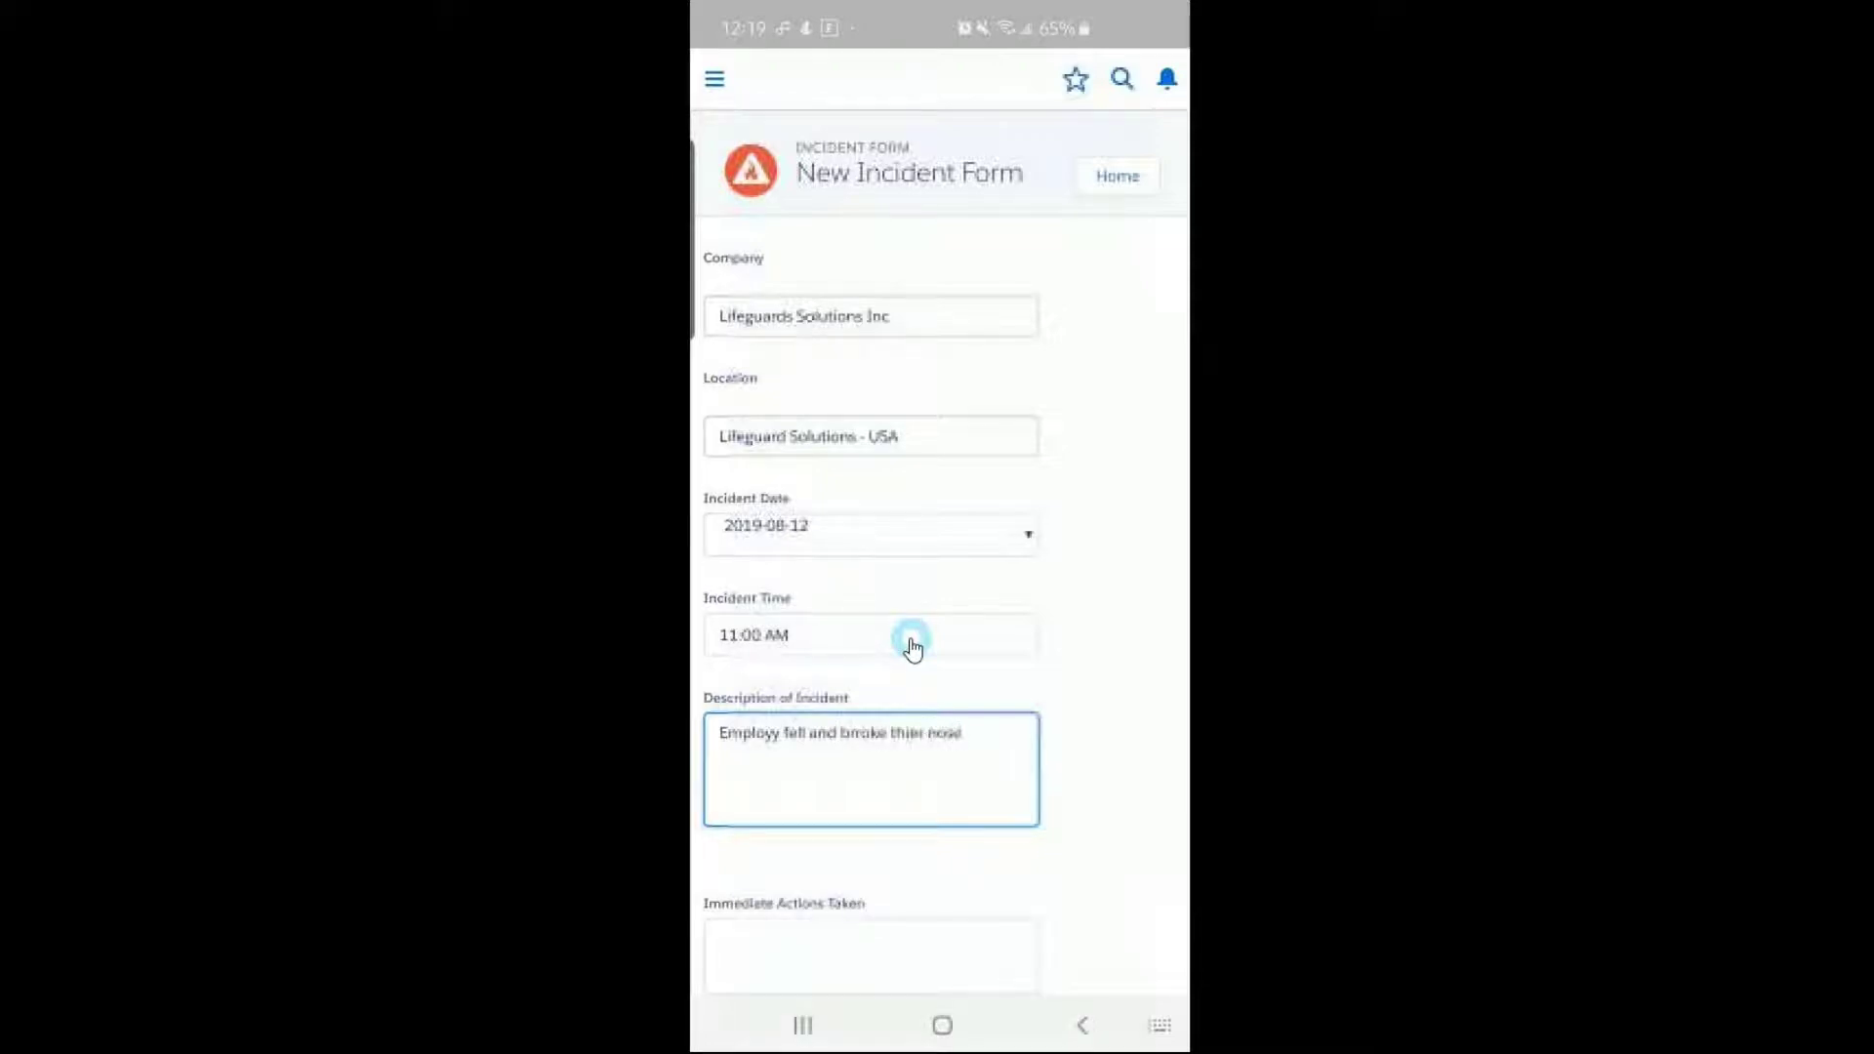
Step: Enter 'Assisstance was called for' as the immediate action taken
{"action": "left_click_drag", "start_coordinate": [1100, 803], "coordinate": [1130, 284]}
{"action": "left_click", "coordinate": [913, 573]}
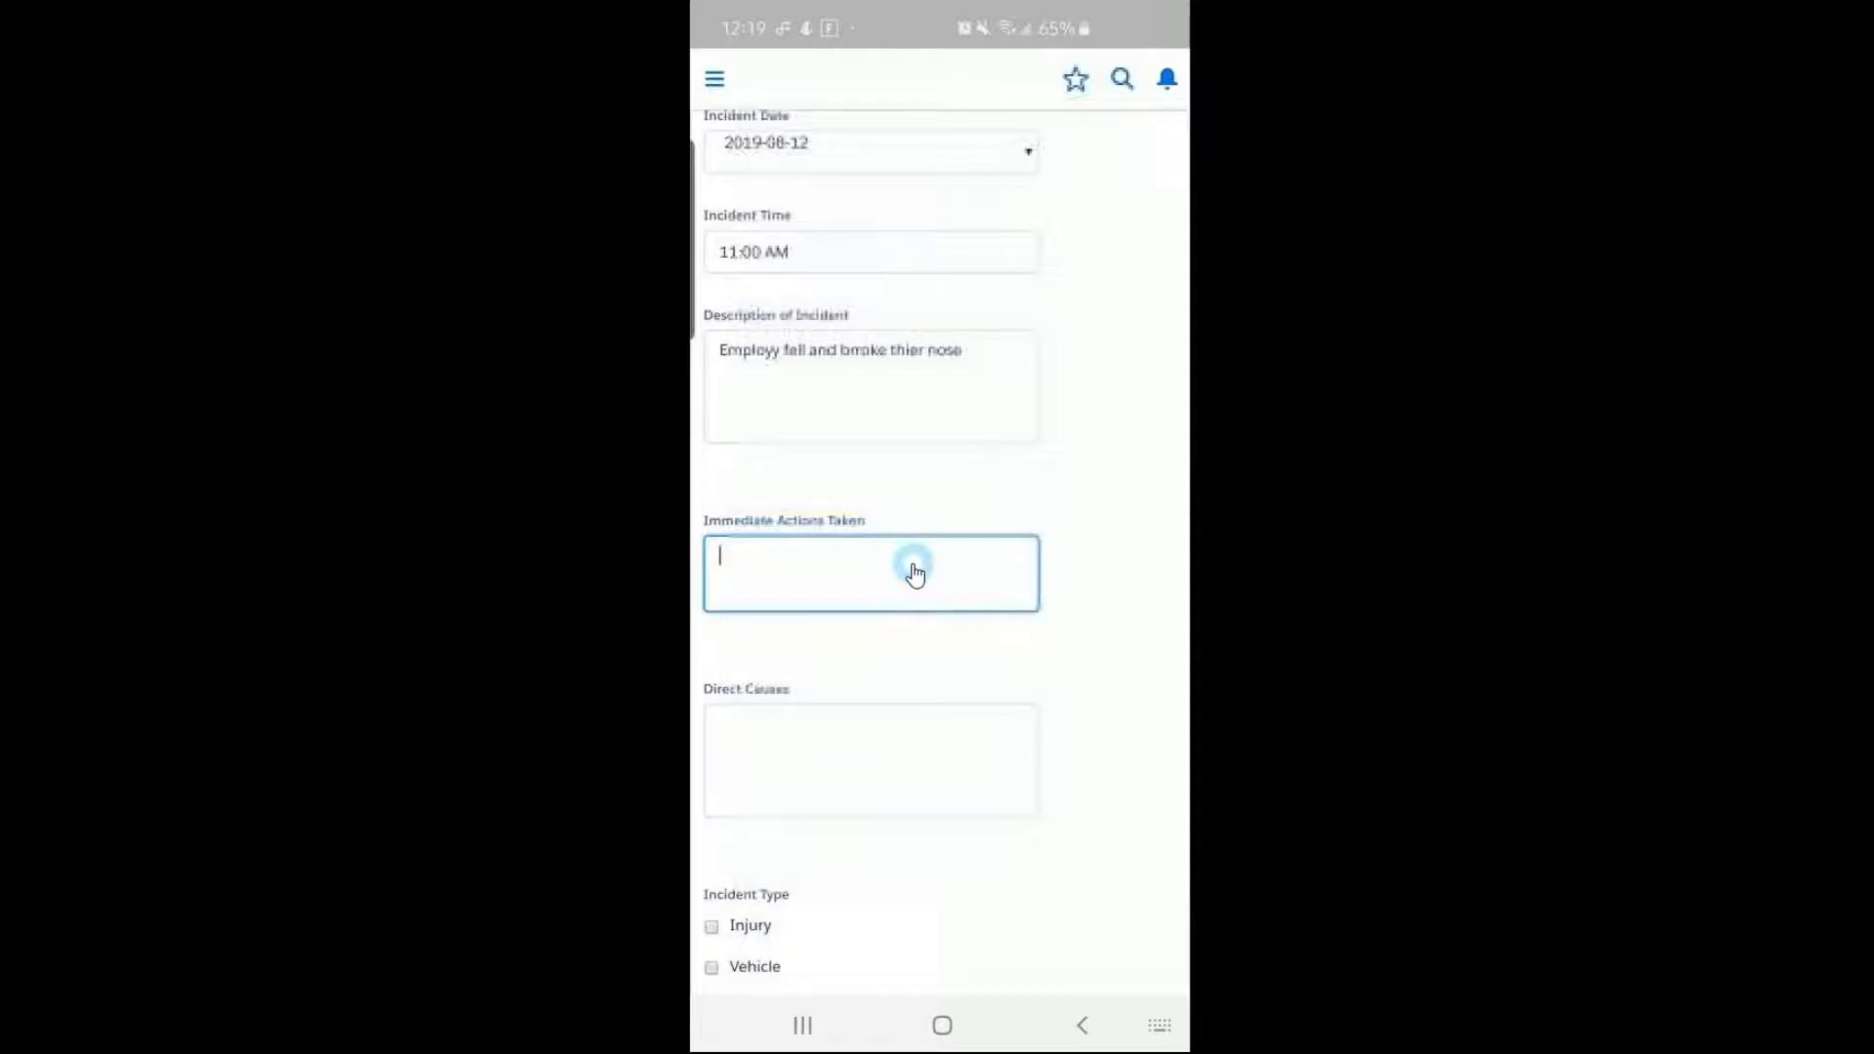
{"action": "type", "text": "Assisstance was called for"}
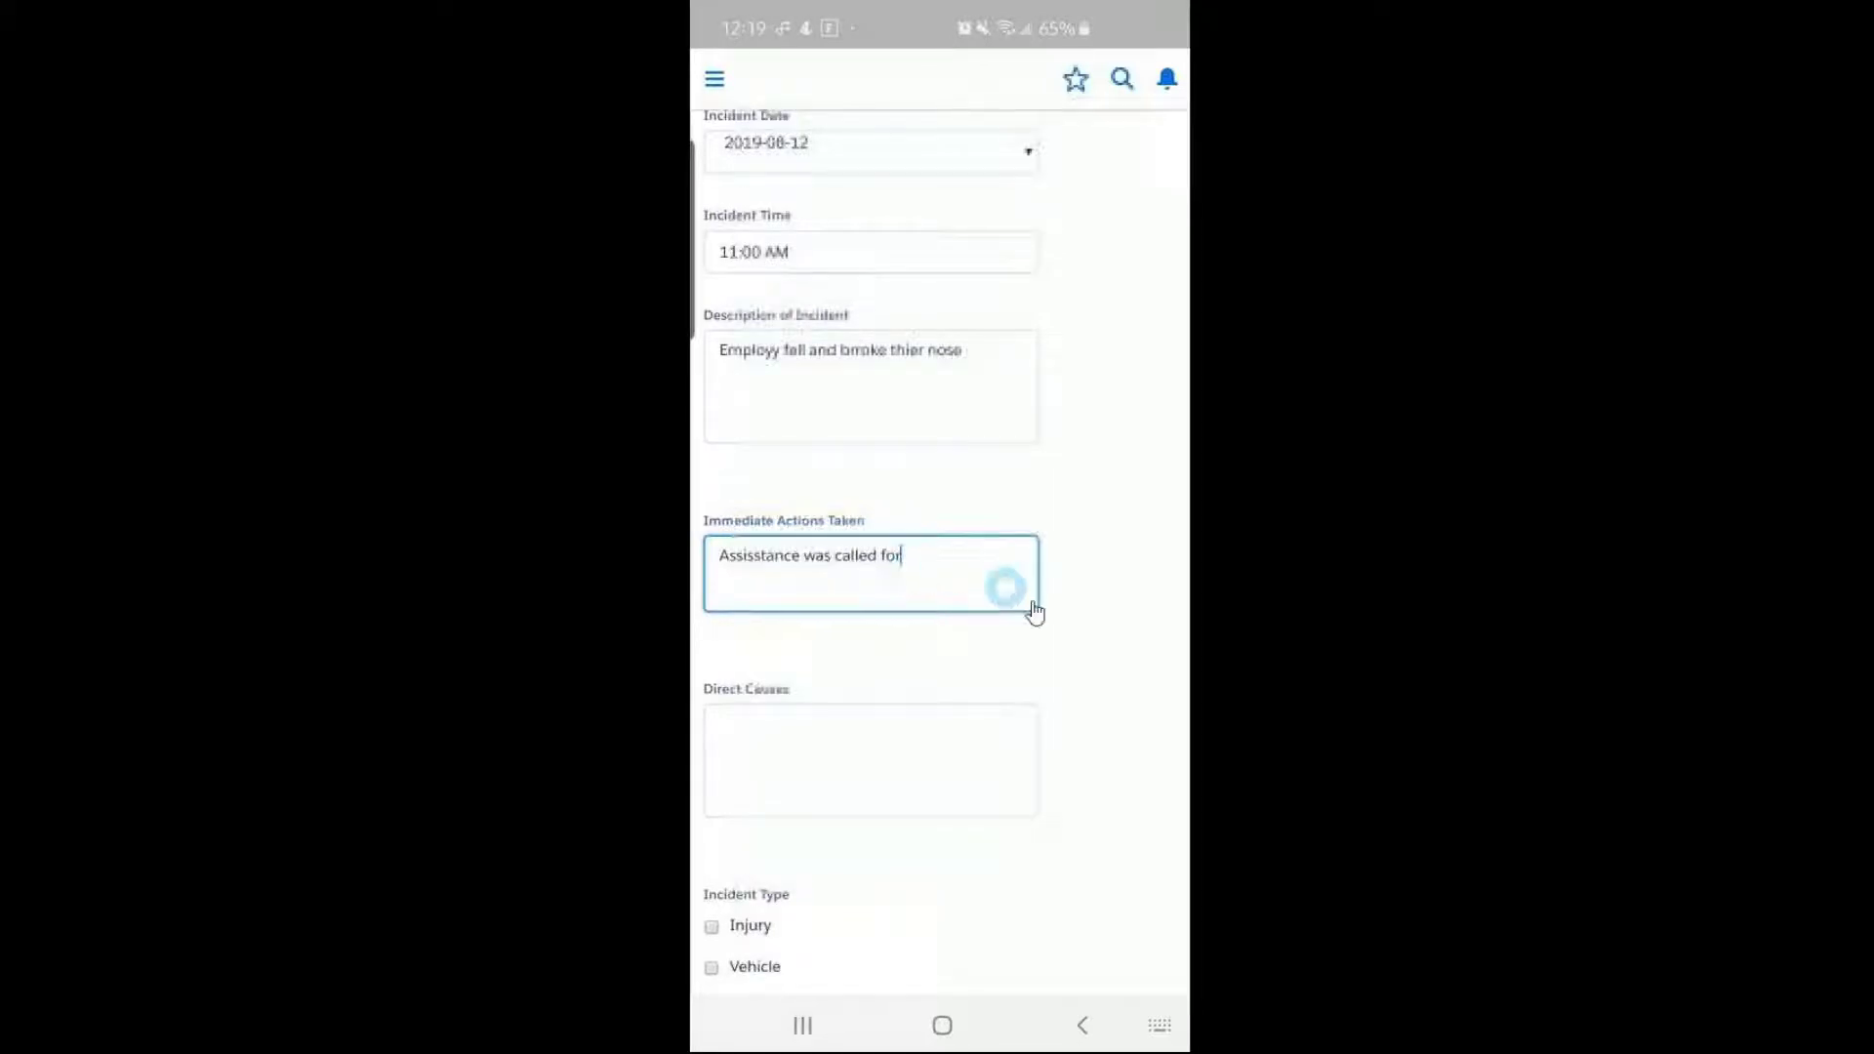
Step: Mark the incident type as Injury with 1 injury incident
{"action": "left_click_drag", "start_coordinate": [1096, 606], "coordinate": [1120, 514]}
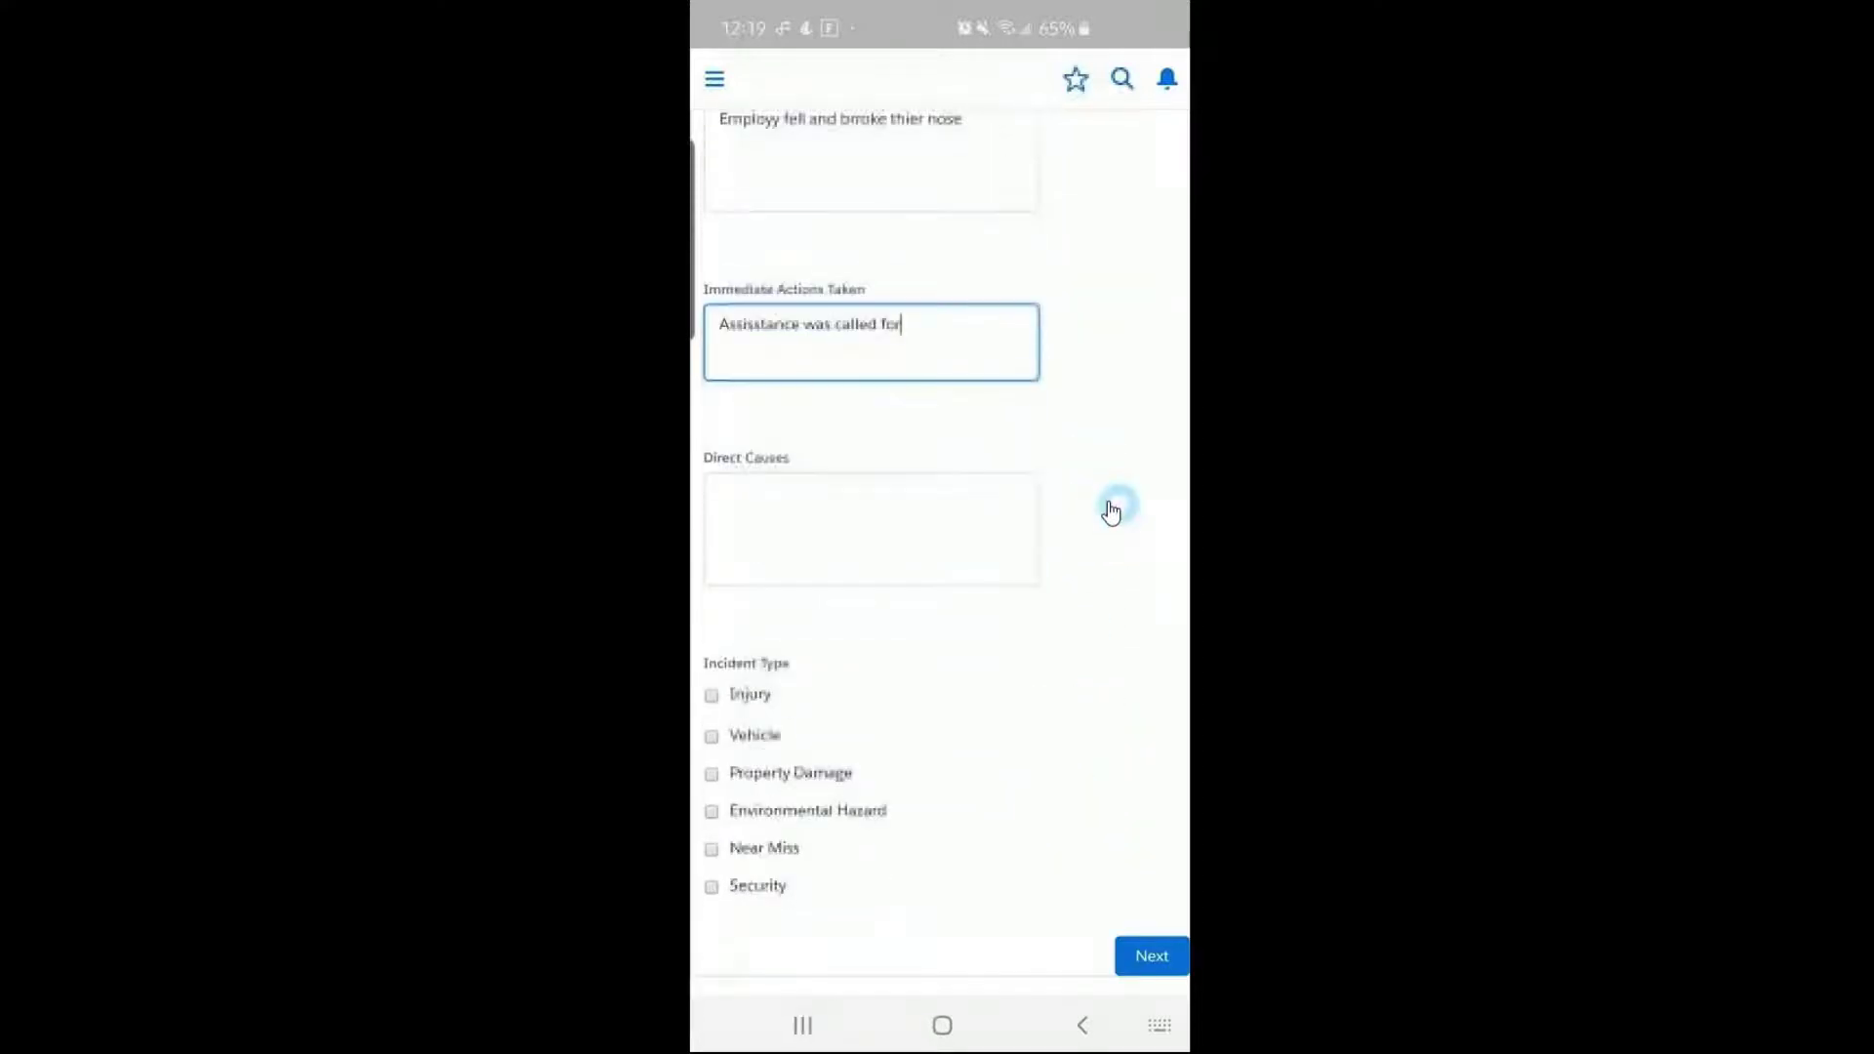
{"action": "left_click", "coordinate": [883, 549]}
{"action": "left_click", "coordinate": [710, 699]}
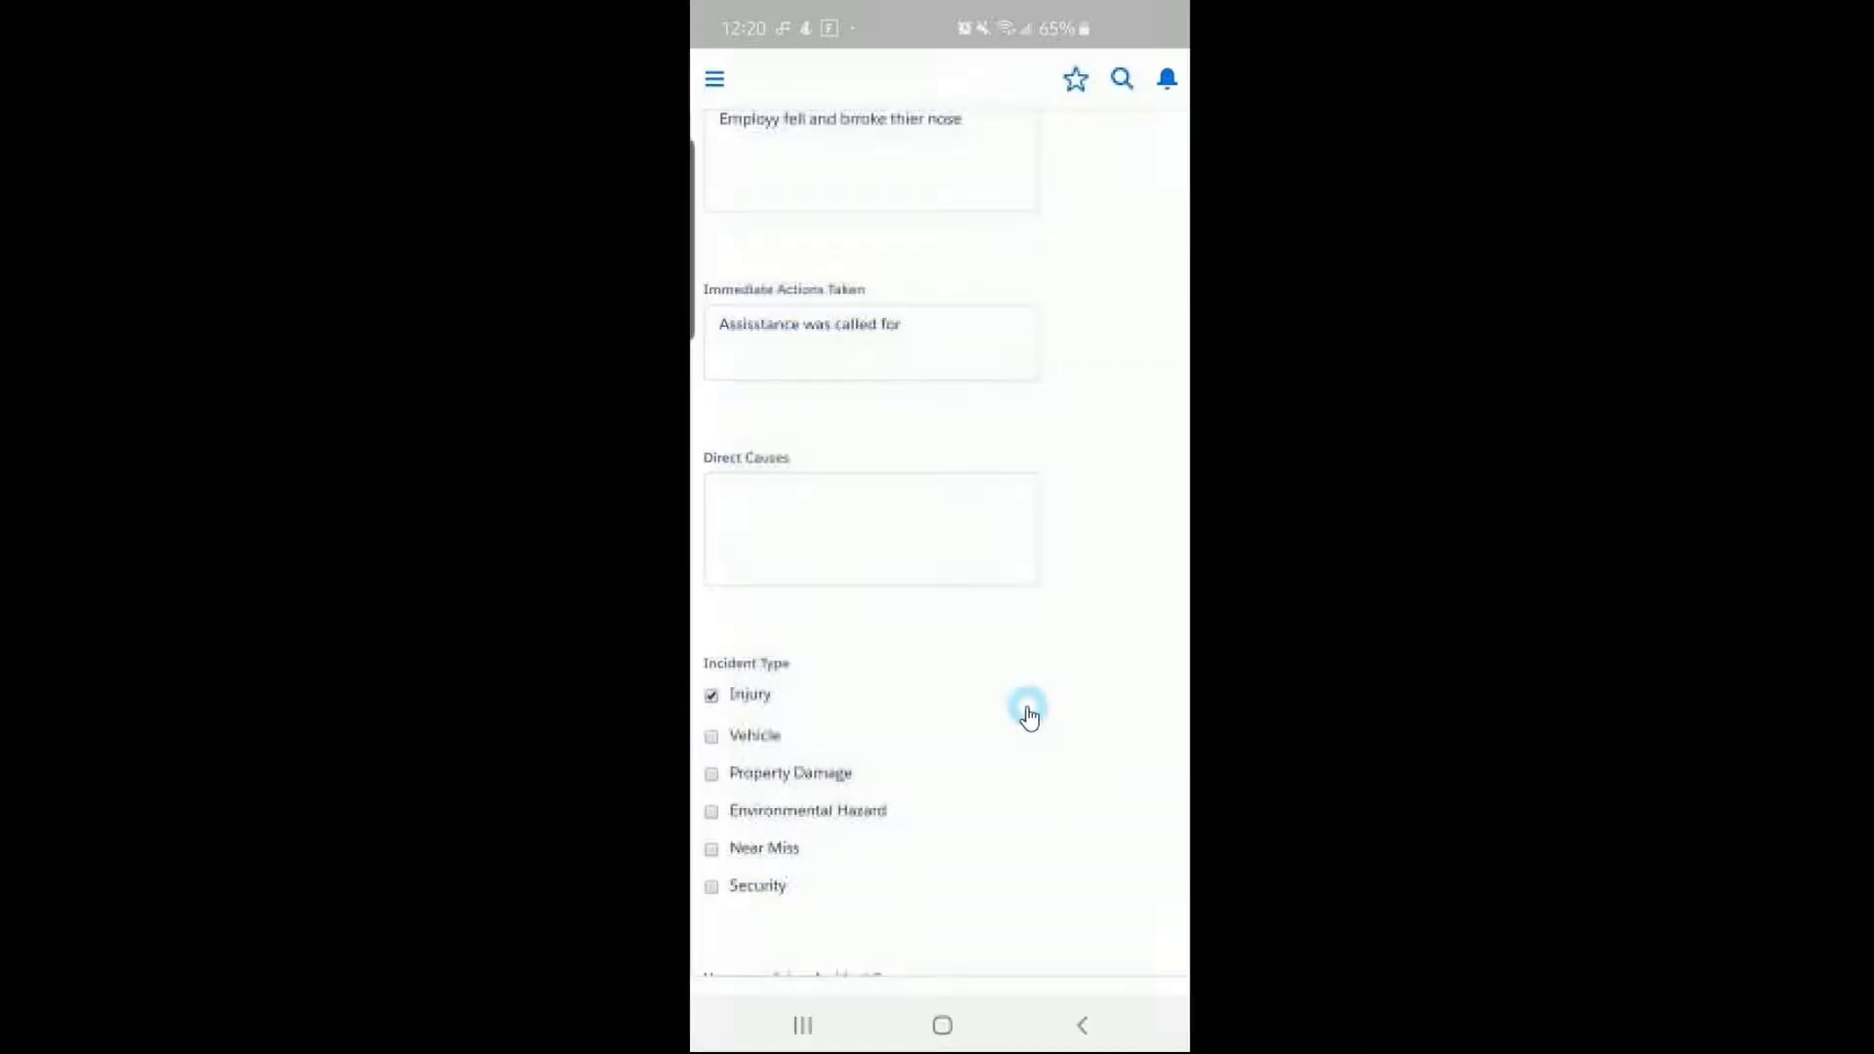
{"action": "scroll", "coordinate": [1029, 715], "scroll_direction": "down", "scroll_amount": 1}
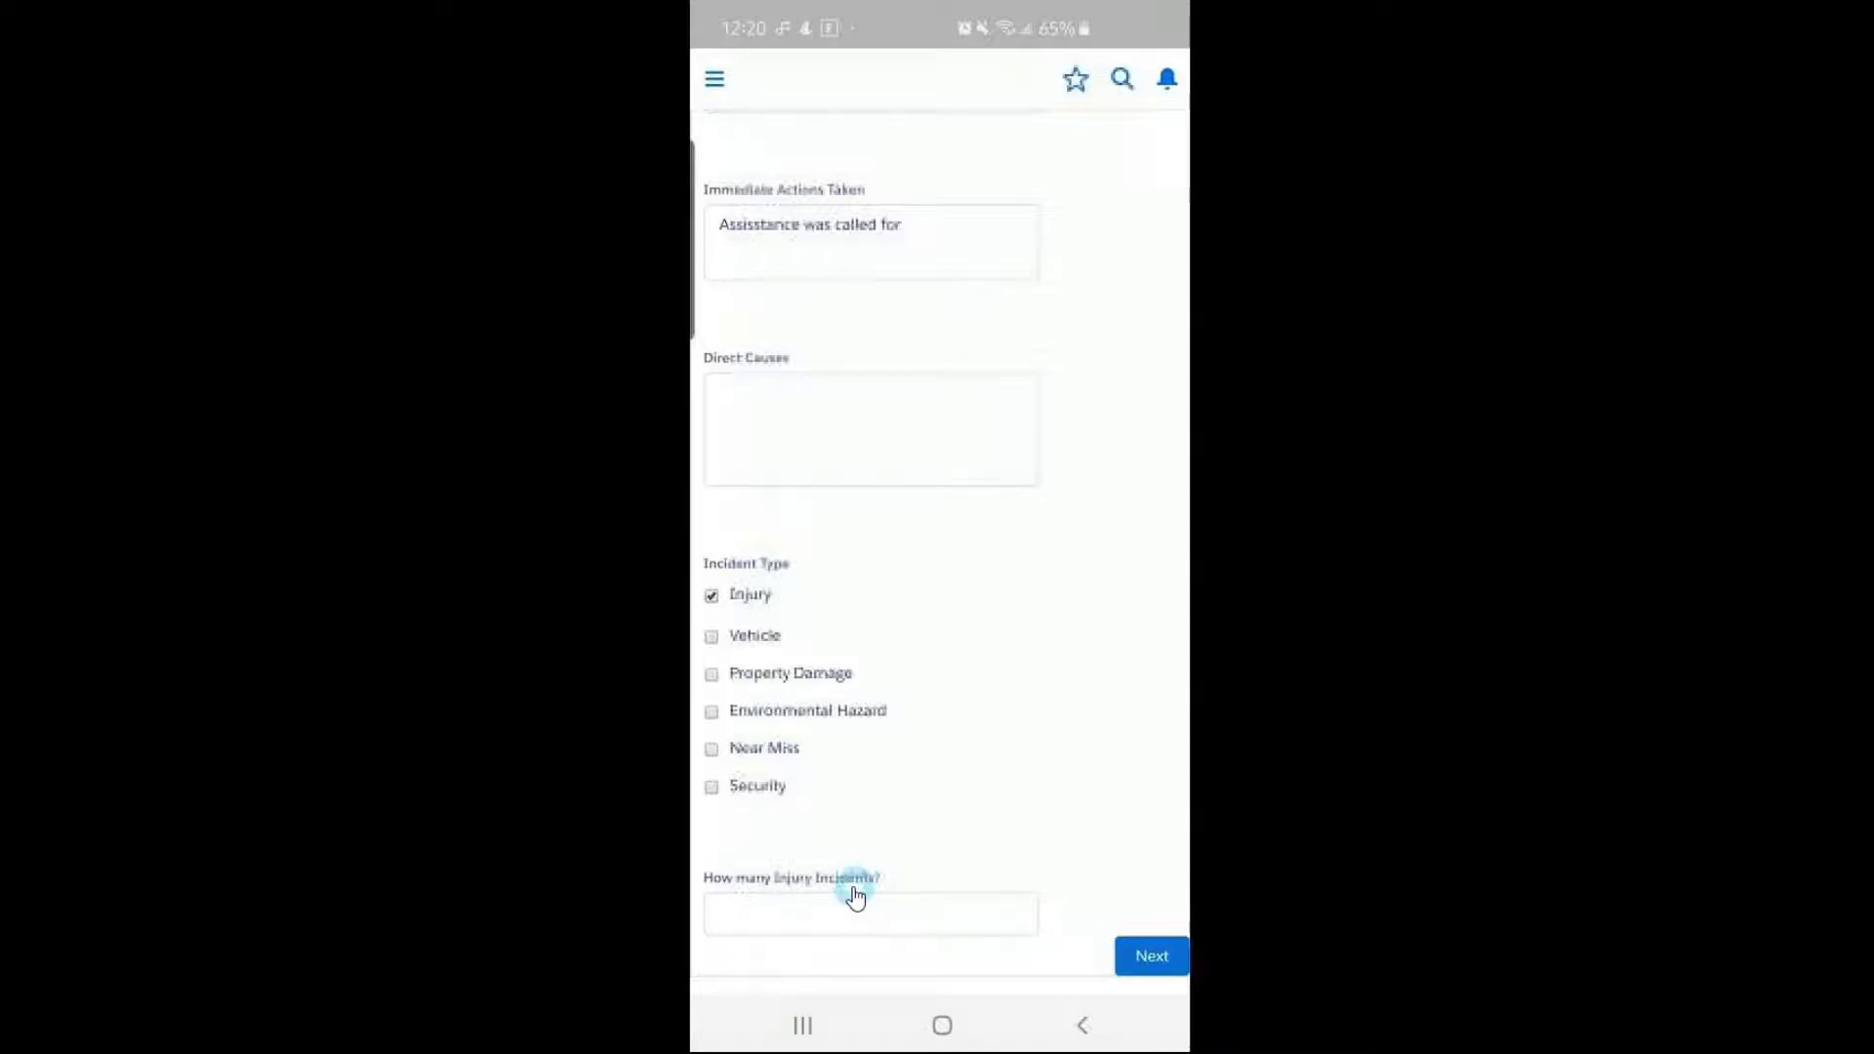
{"action": "left_click", "coordinate": [894, 932]}
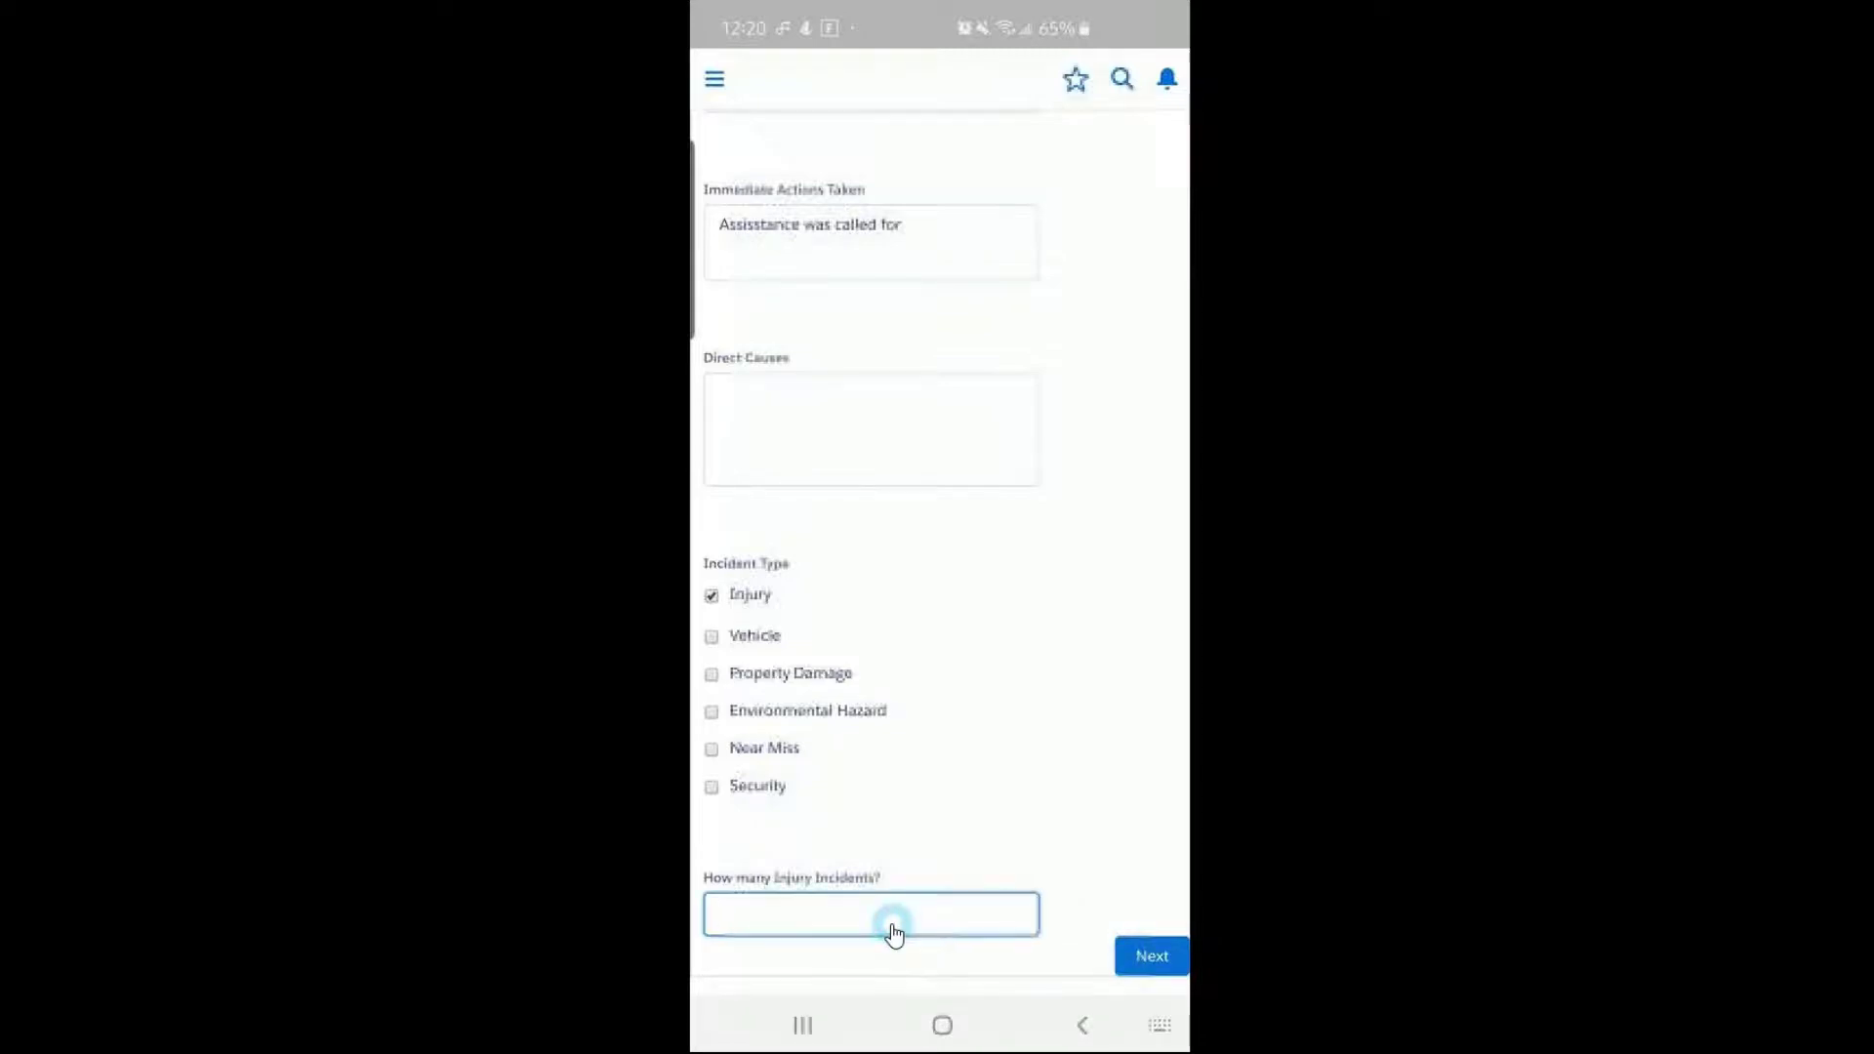
{"action": "type", "text": "1"}
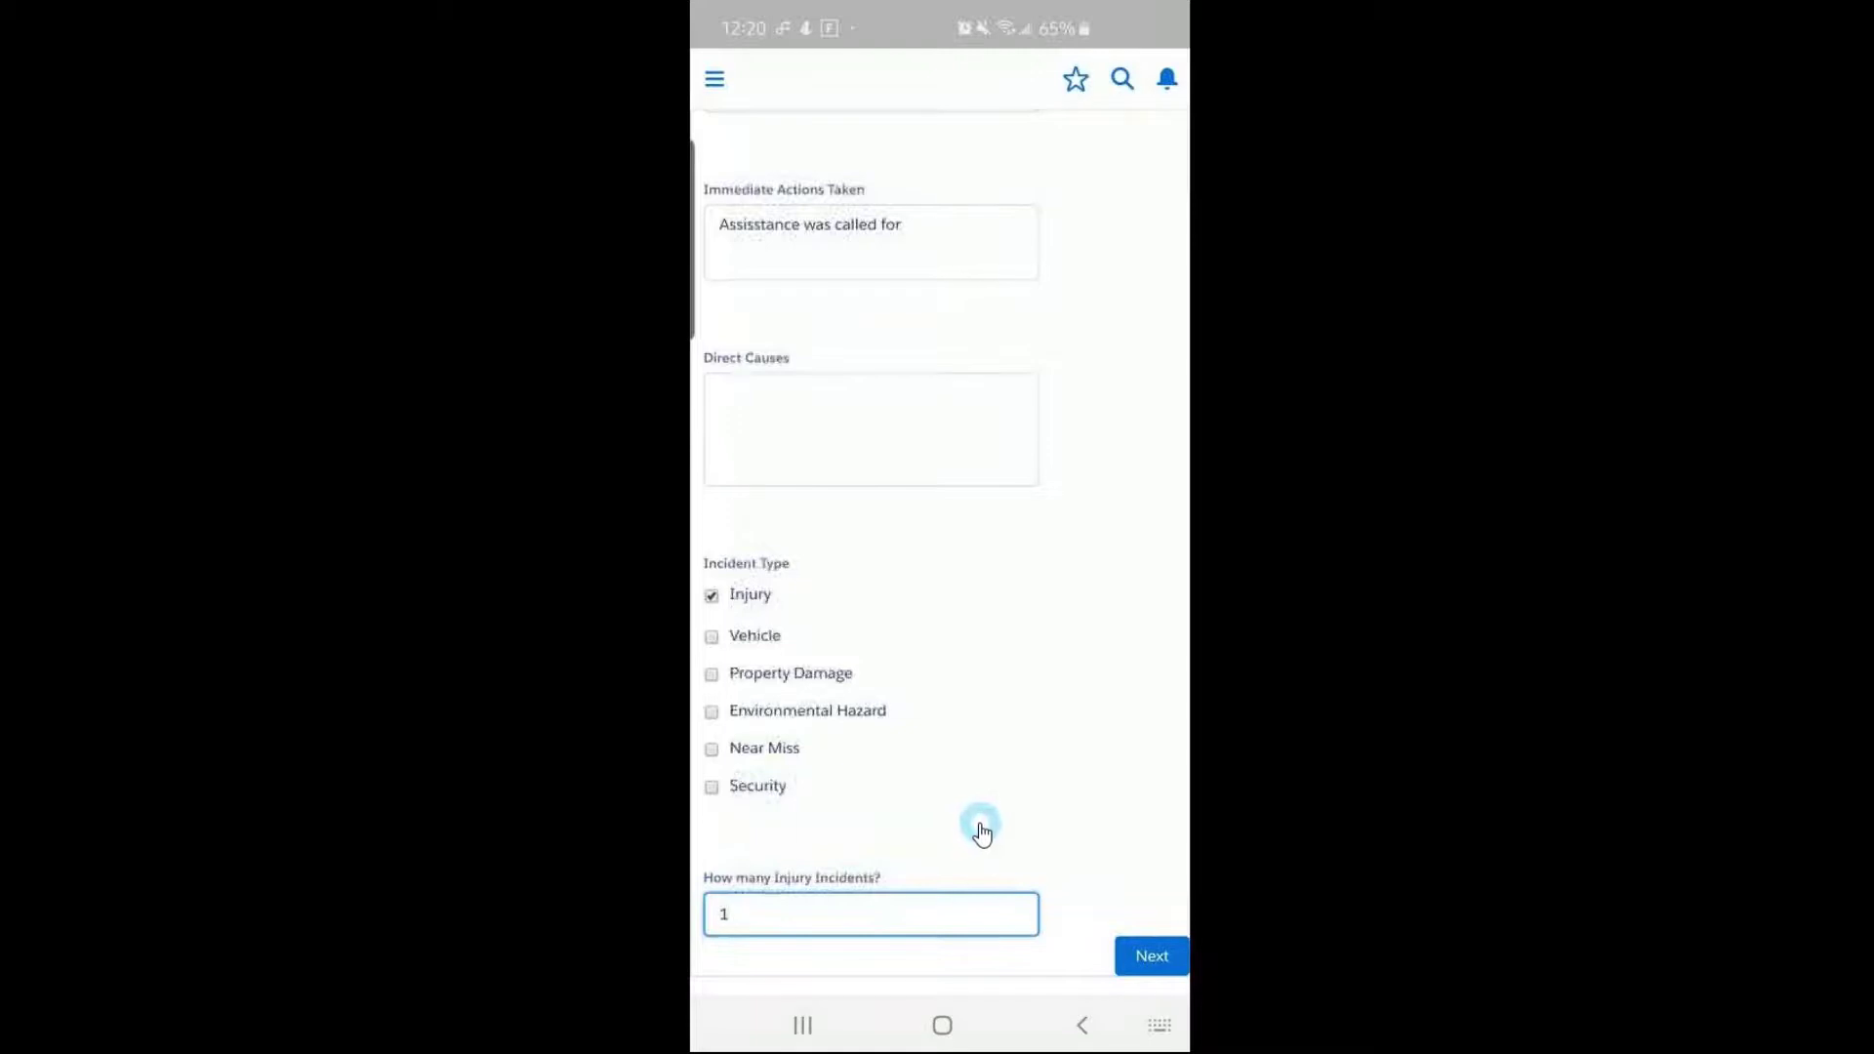
Step: Go to the next form page and select the matching employee as the injured person
{"action": "left_click", "coordinate": [1153, 960]}
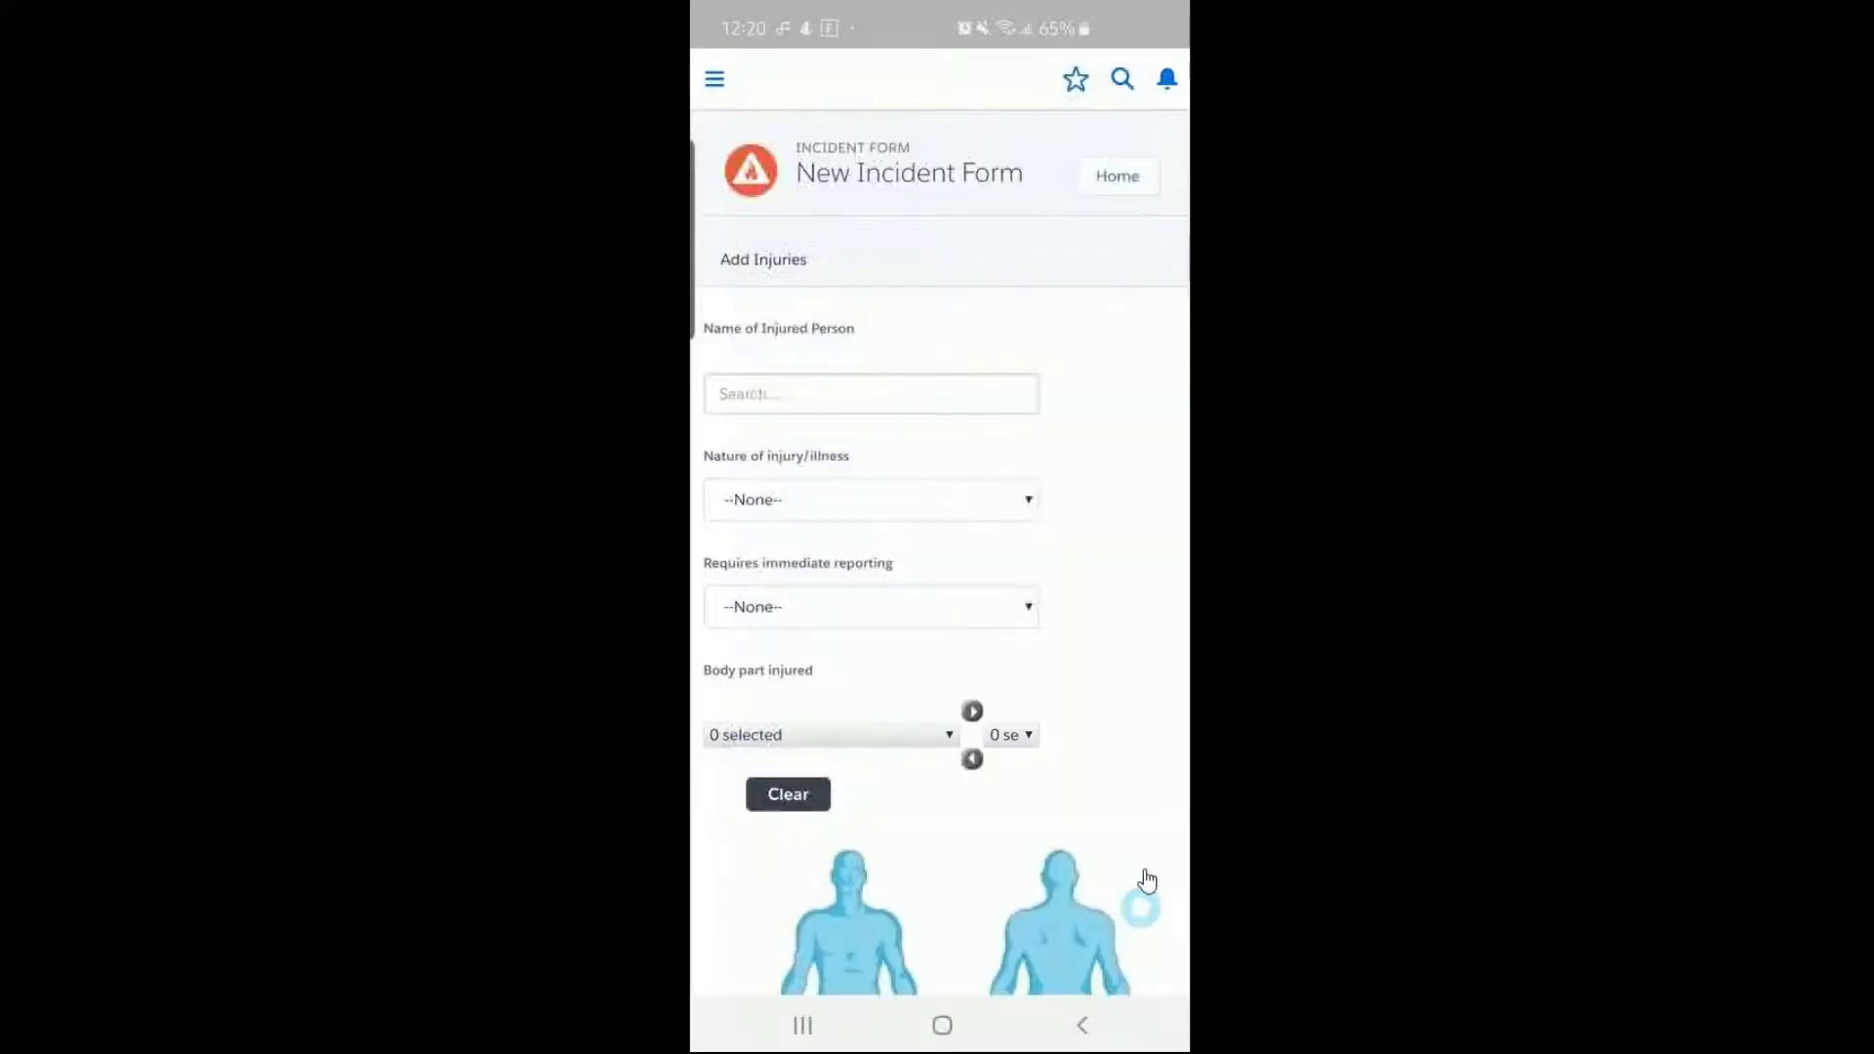
{"action": "left_click", "coordinate": [859, 406]}
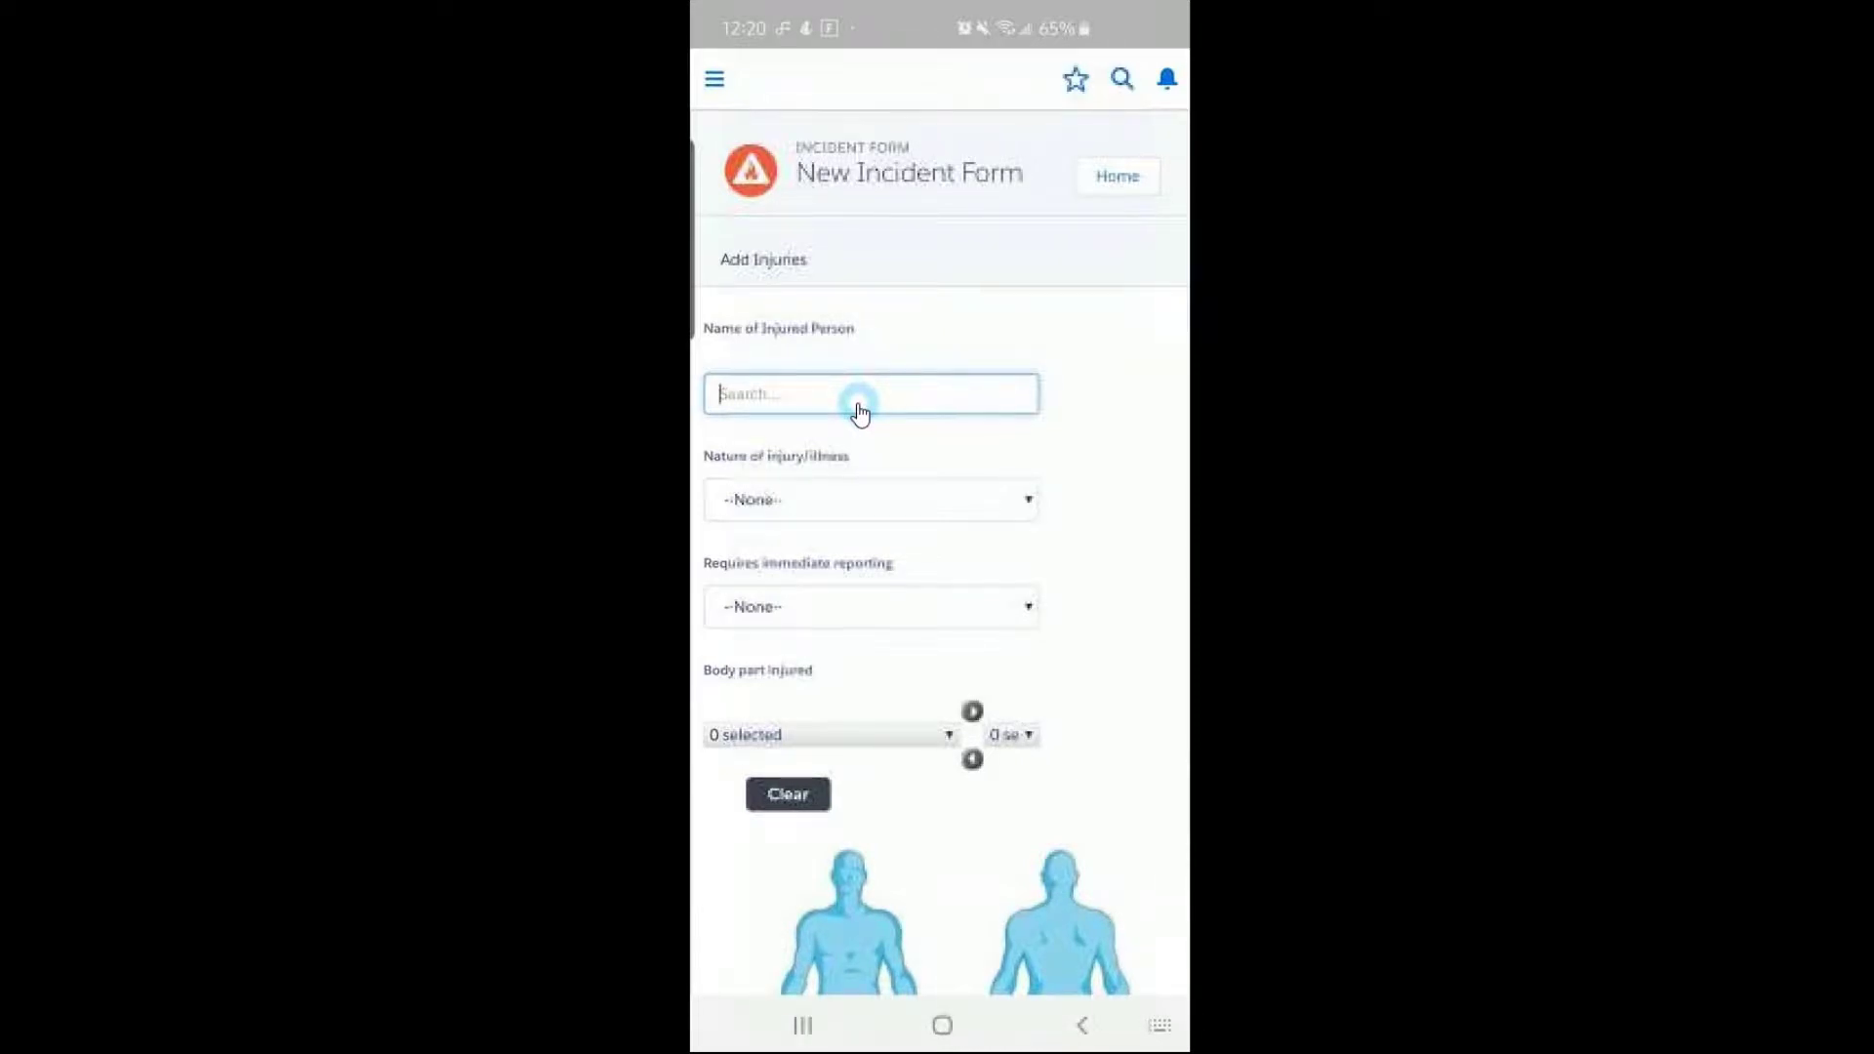
{"action": "type", "text": "mike"}
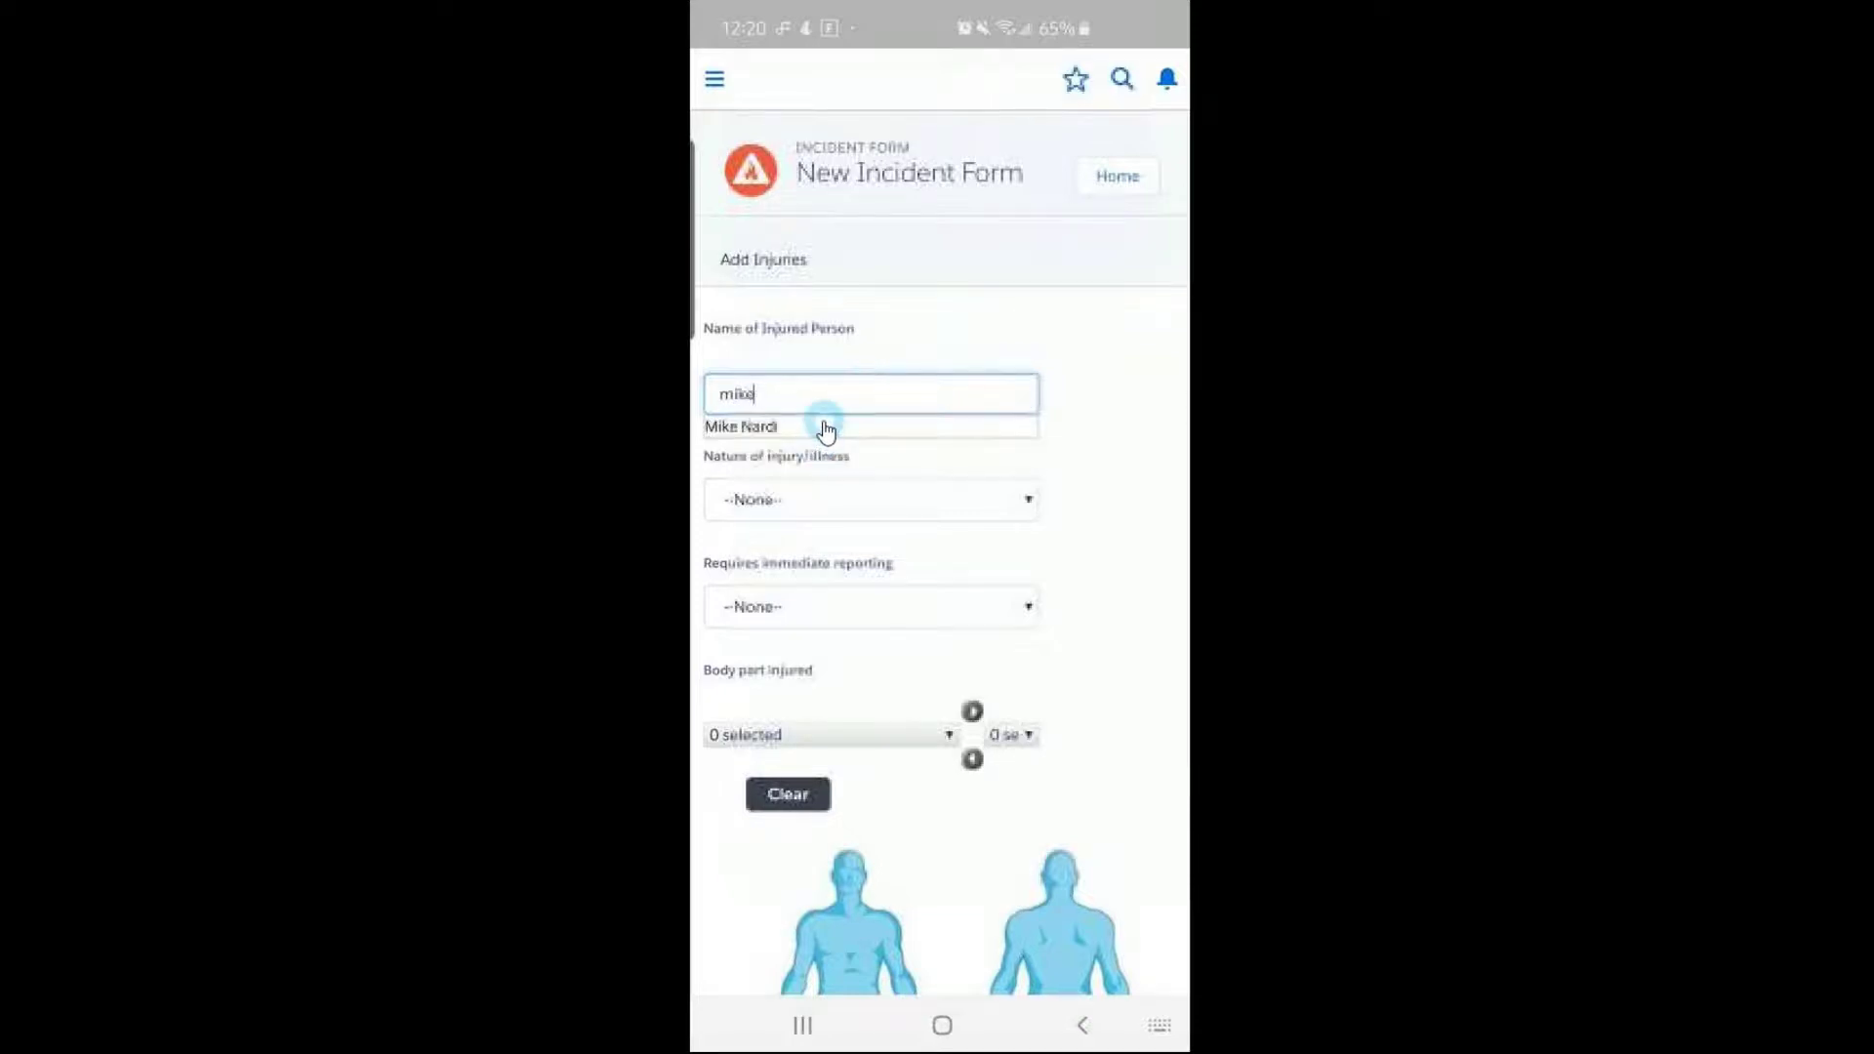
{"action": "left_click", "coordinate": [824, 427]}
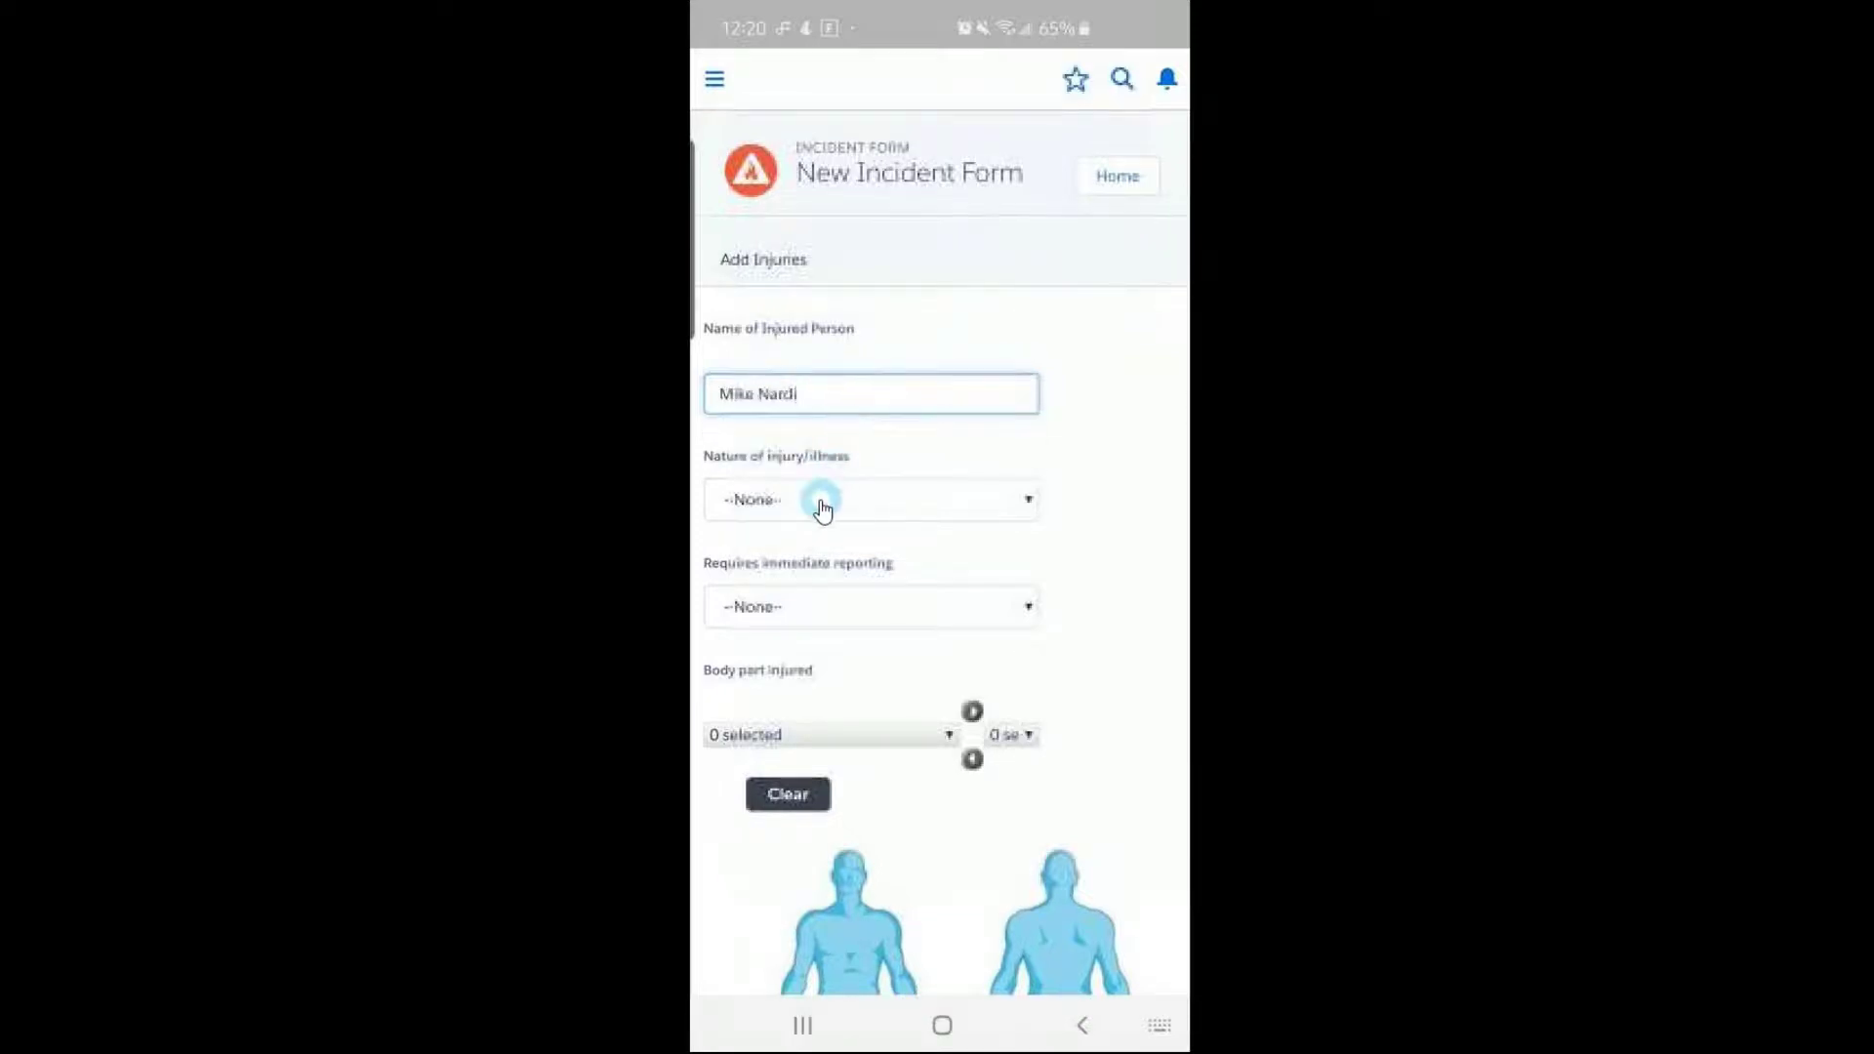
Step: Set the nature of injury/illness to Multiple
{"action": "left_click", "coordinate": [822, 503]}
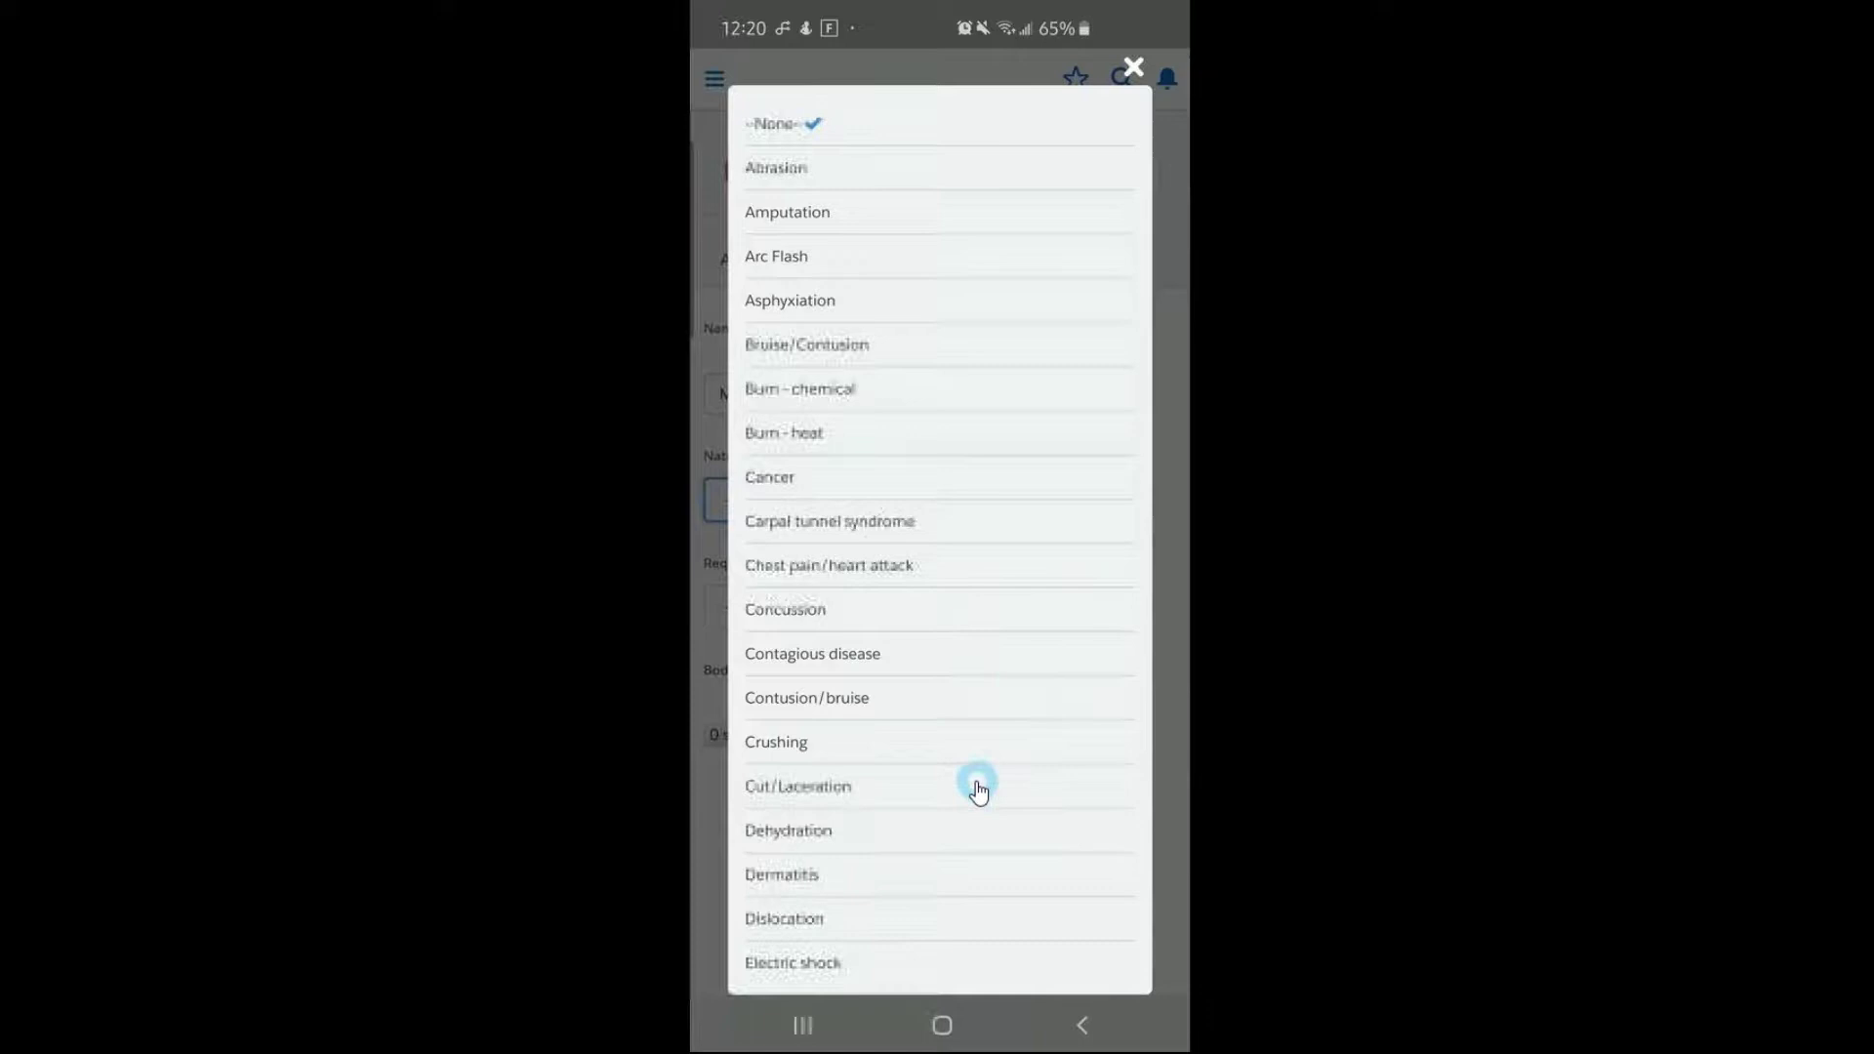
{"action": "left_click_drag", "start_coordinate": [955, 840], "coordinate": [1025, 284]}
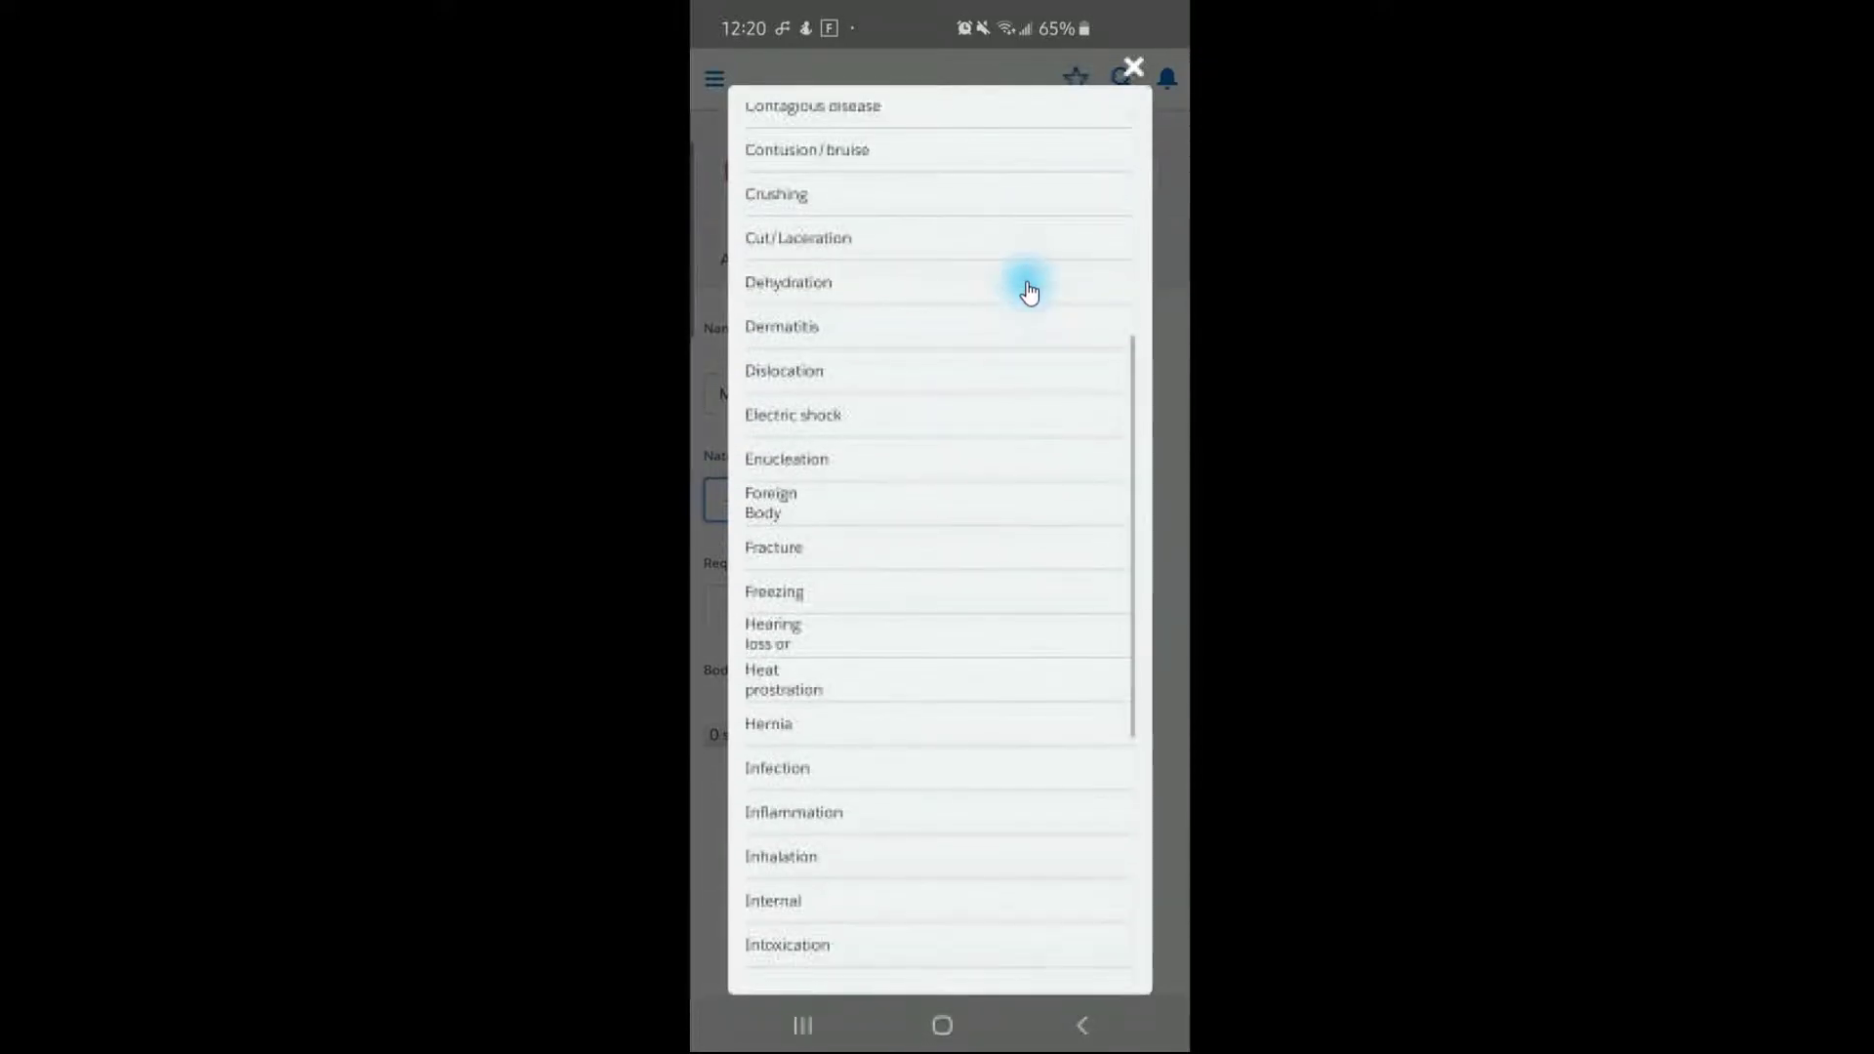
{"action": "left_click_drag", "start_coordinate": [965, 823], "coordinate": [1016, 244]}
{"action": "left_click_drag", "start_coordinate": [766, 558], "coordinate": [789, 575]}
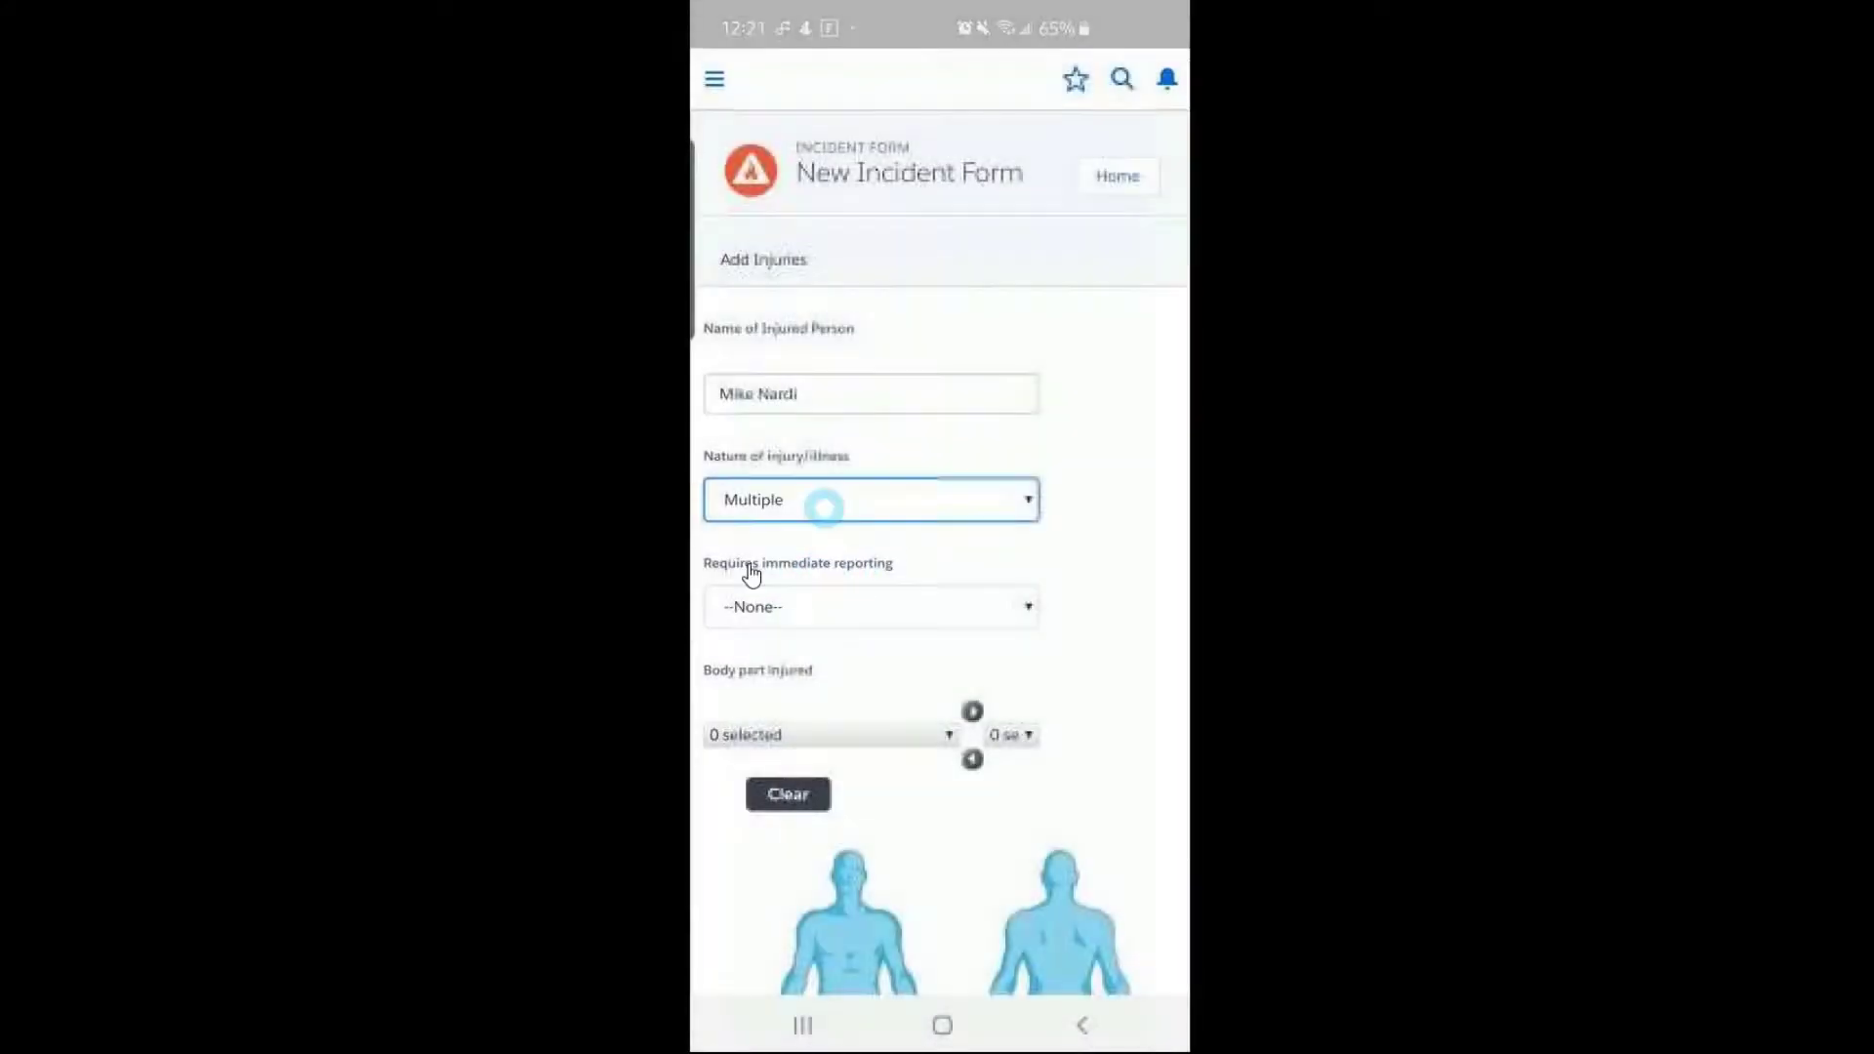
Step: Check Head and Nose as injured body parts, save them, and add them to the injury
{"action": "left_click", "coordinate": [899, 587]}
{"action": "left_click", "coordinate": [921, 618]}
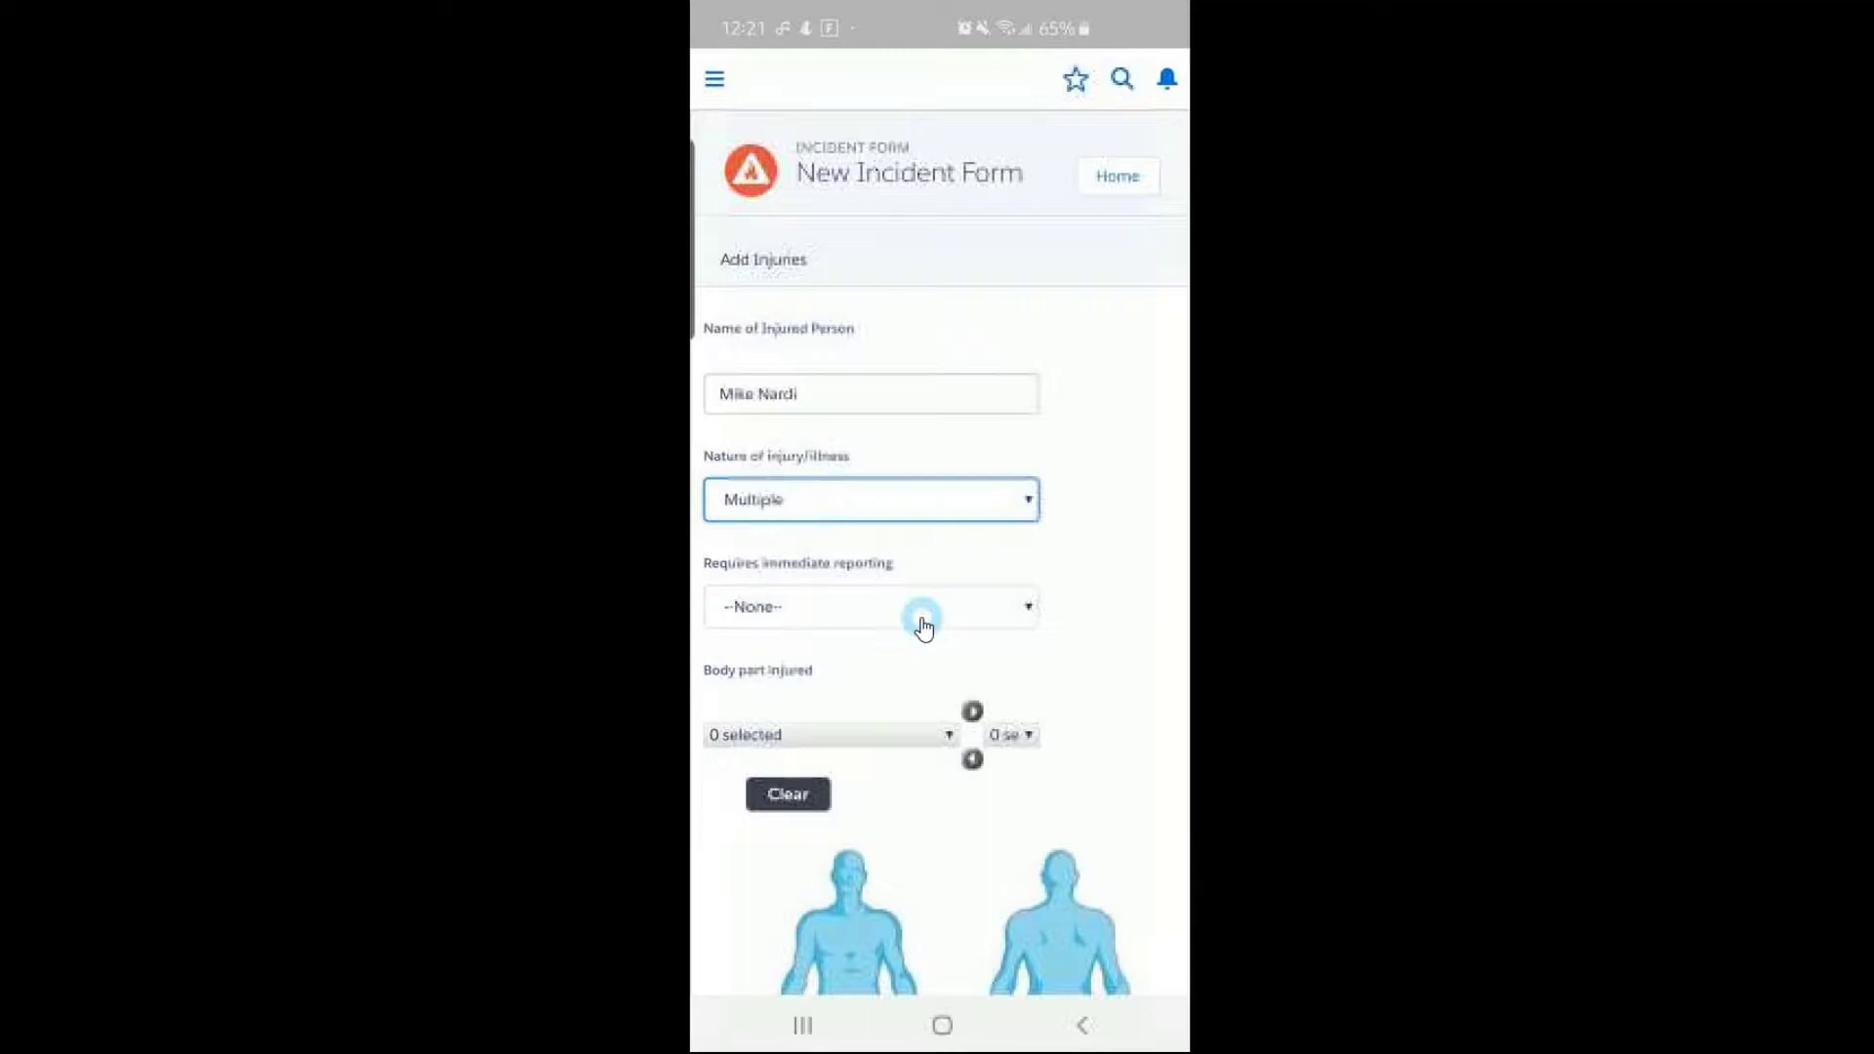
{"action": "left_click_drag", "start_coordinate": [1129, 615], "coordinate": [1147, 256]}
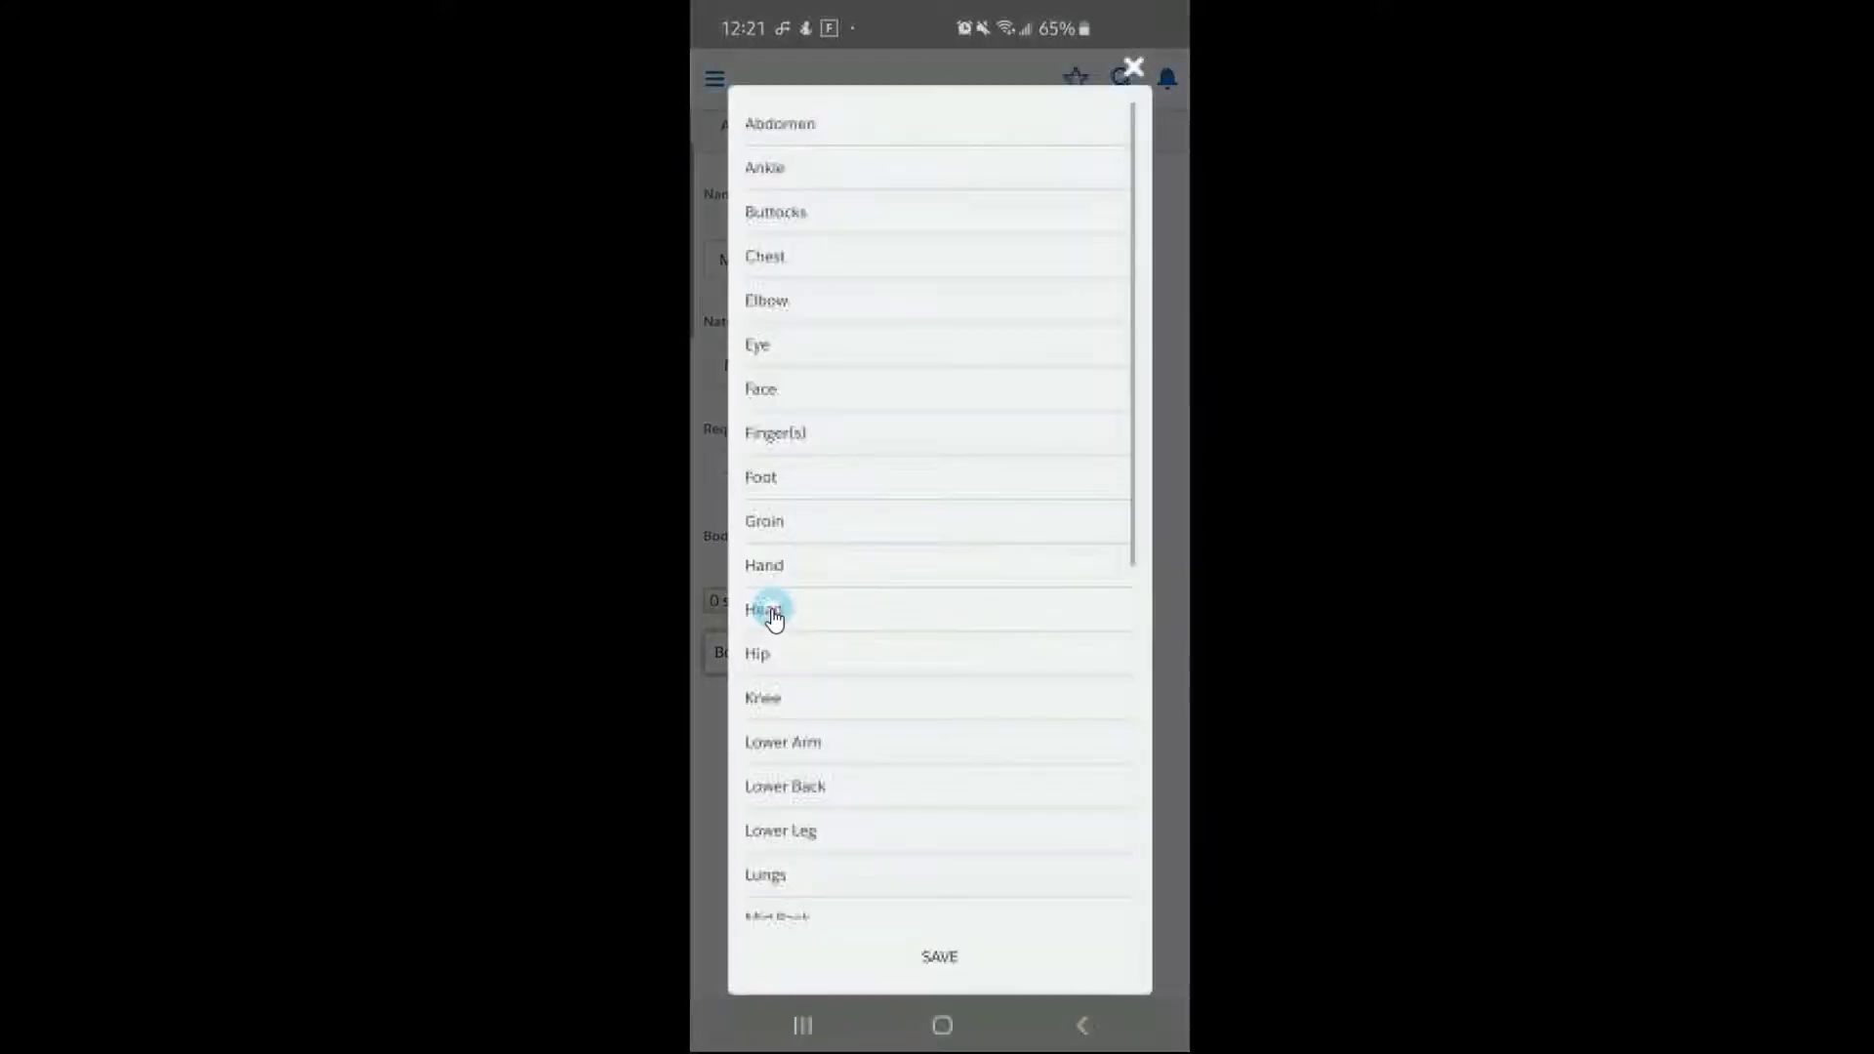
{"action": "left_click", "coordinate": [789, 613]}
{"action": "left_click_drag", "start_coordinate": [845, 721], "coordinate": [912, 442]}
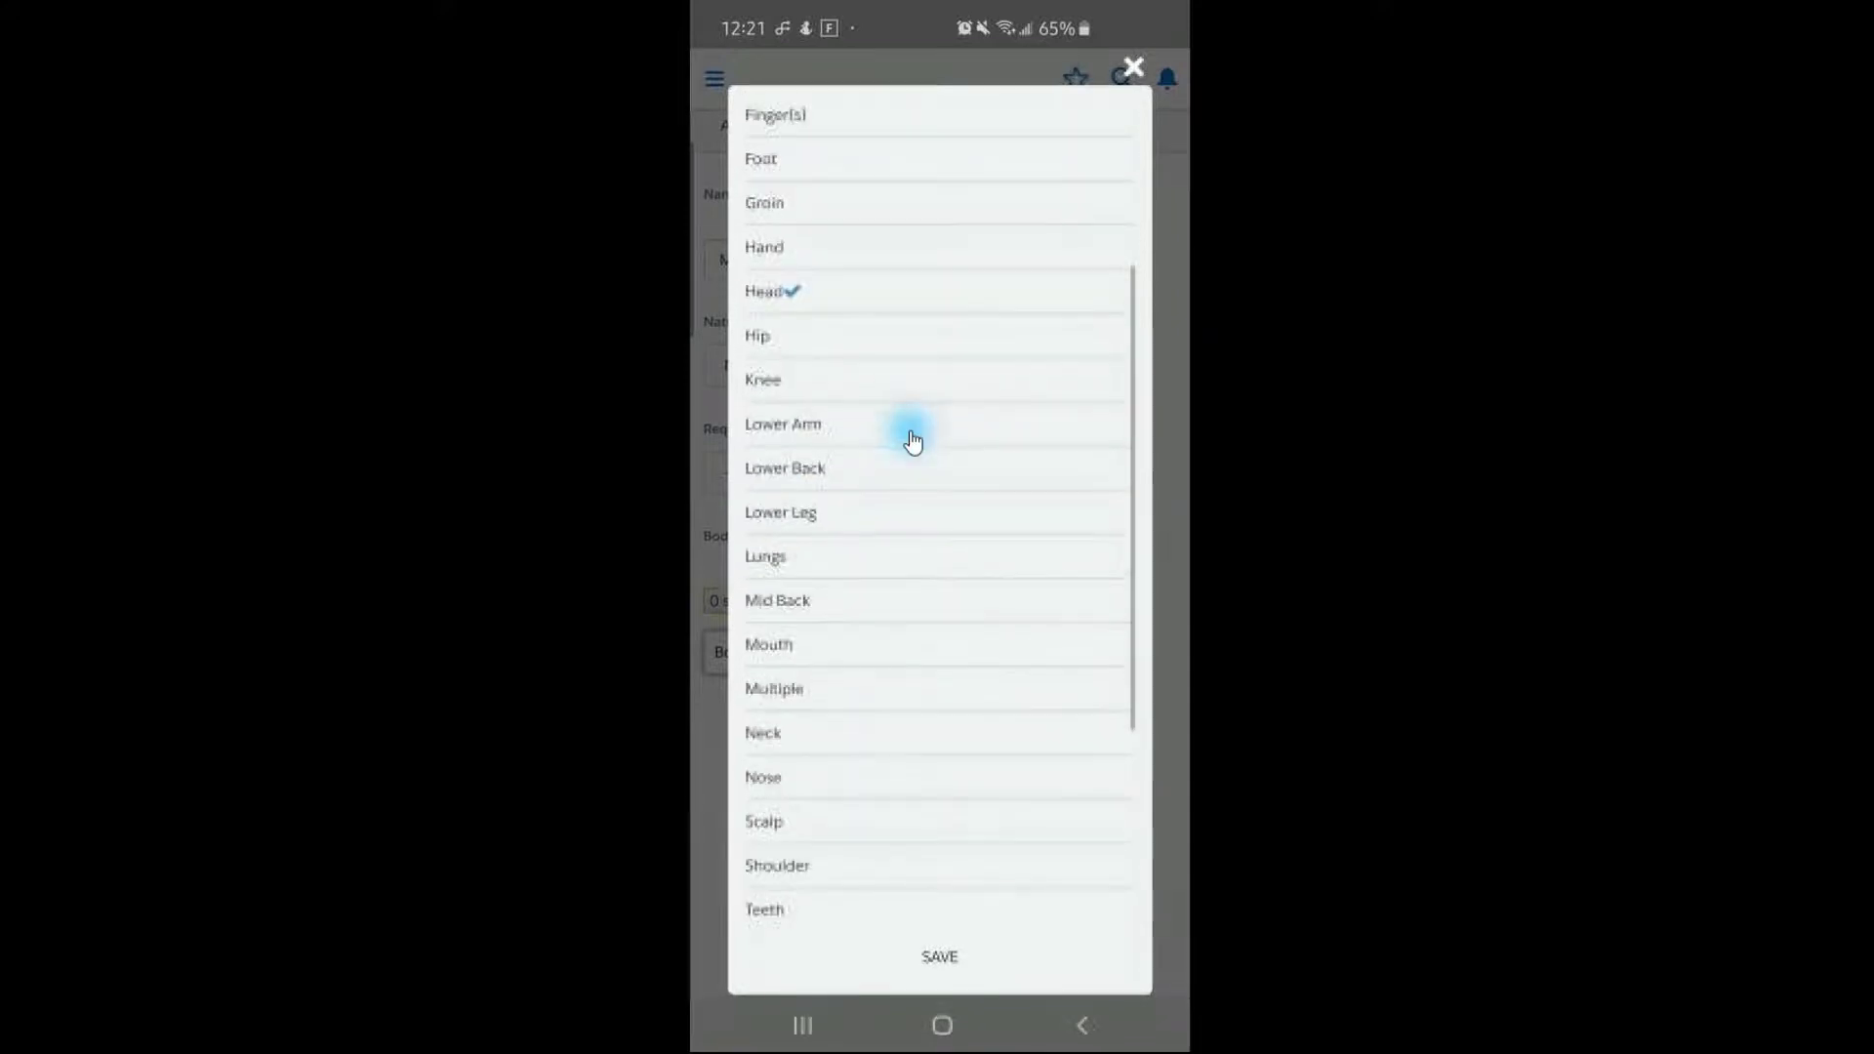
{"action": "left_click", "coordinate": [777, 776]}
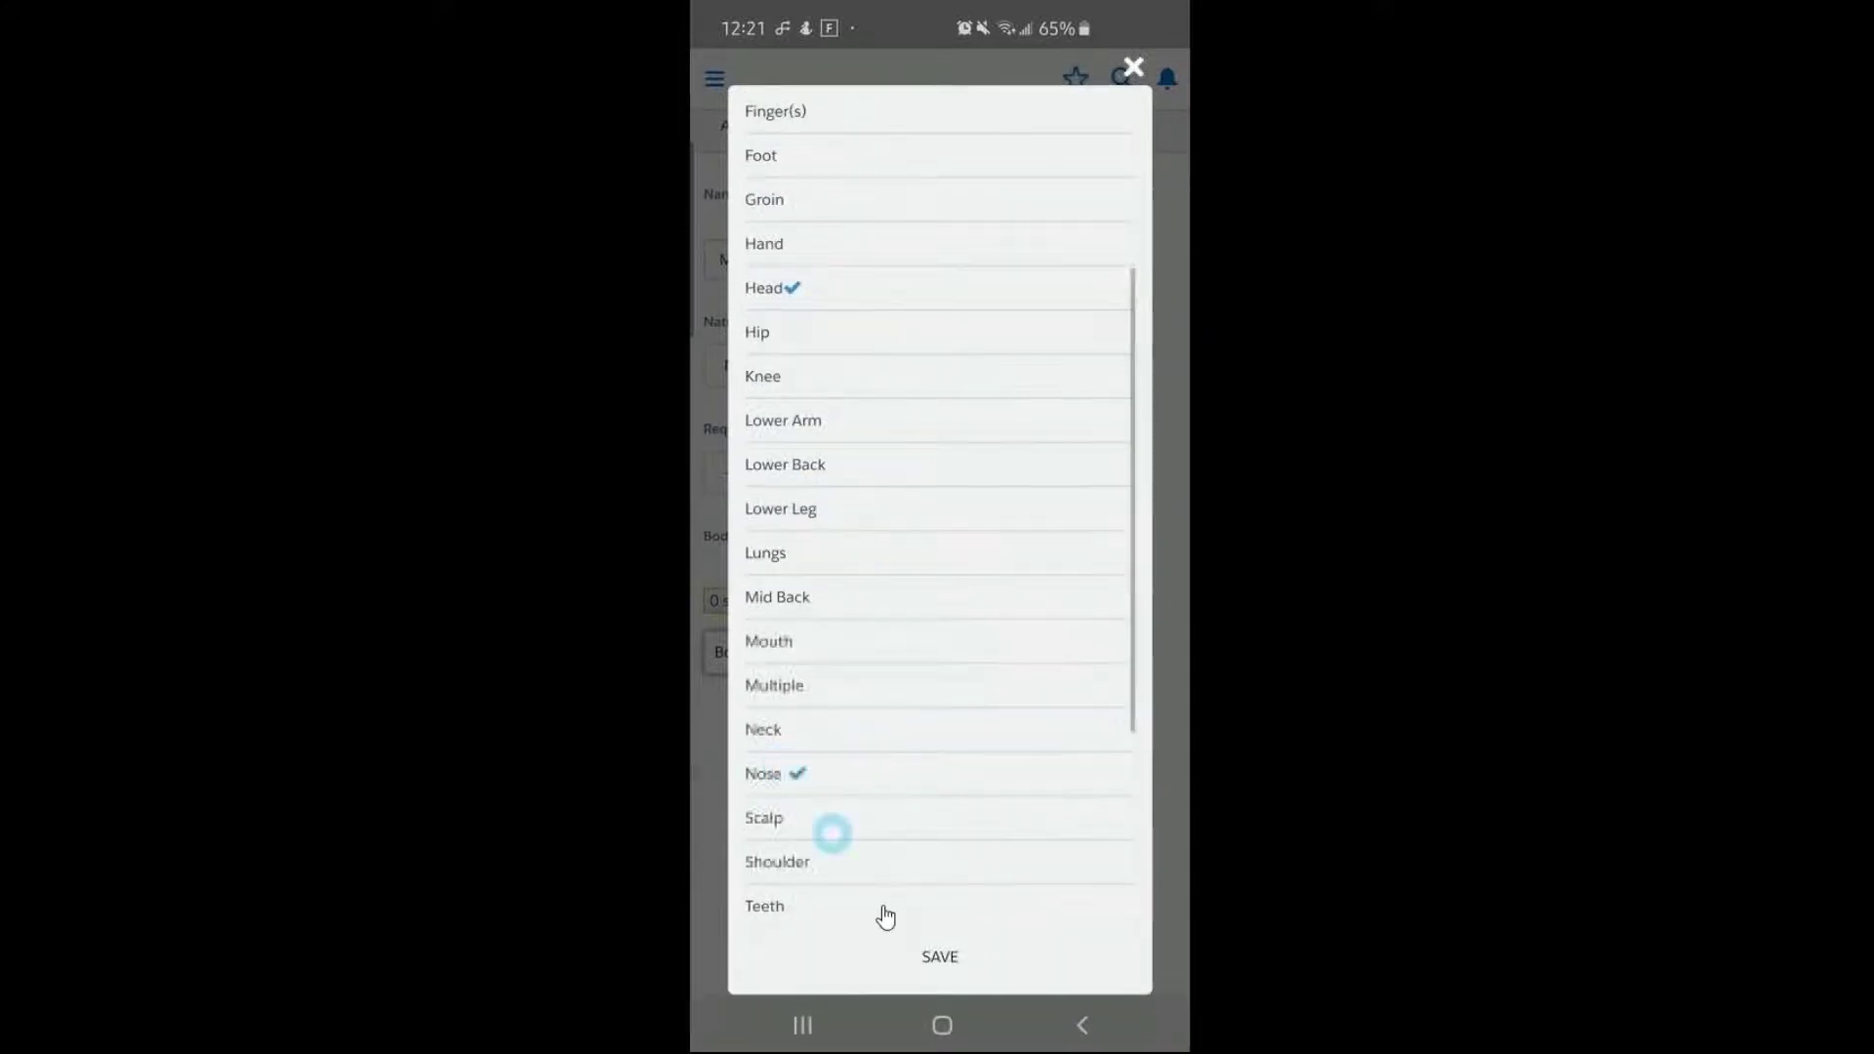
{"action": "left_click", "coordinate": [939, 957]}
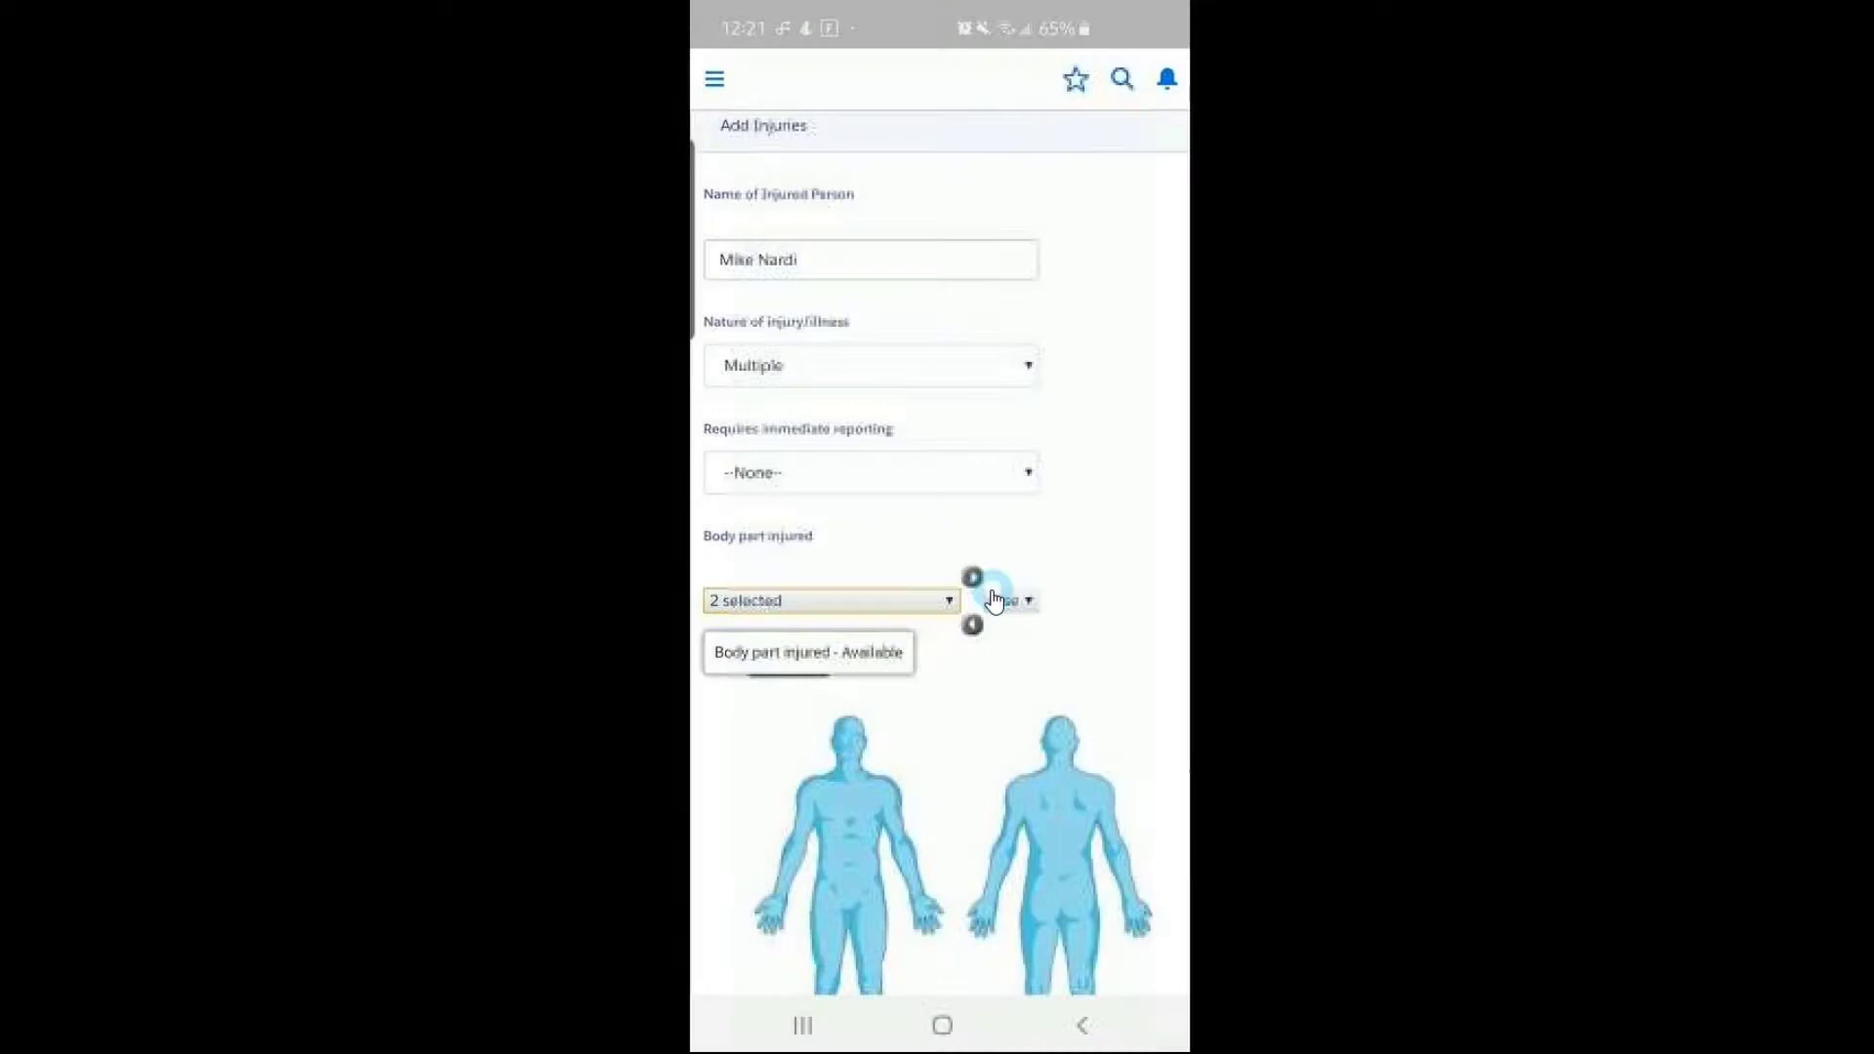
{"action": "left_click", "coordinate": [970, 575]}
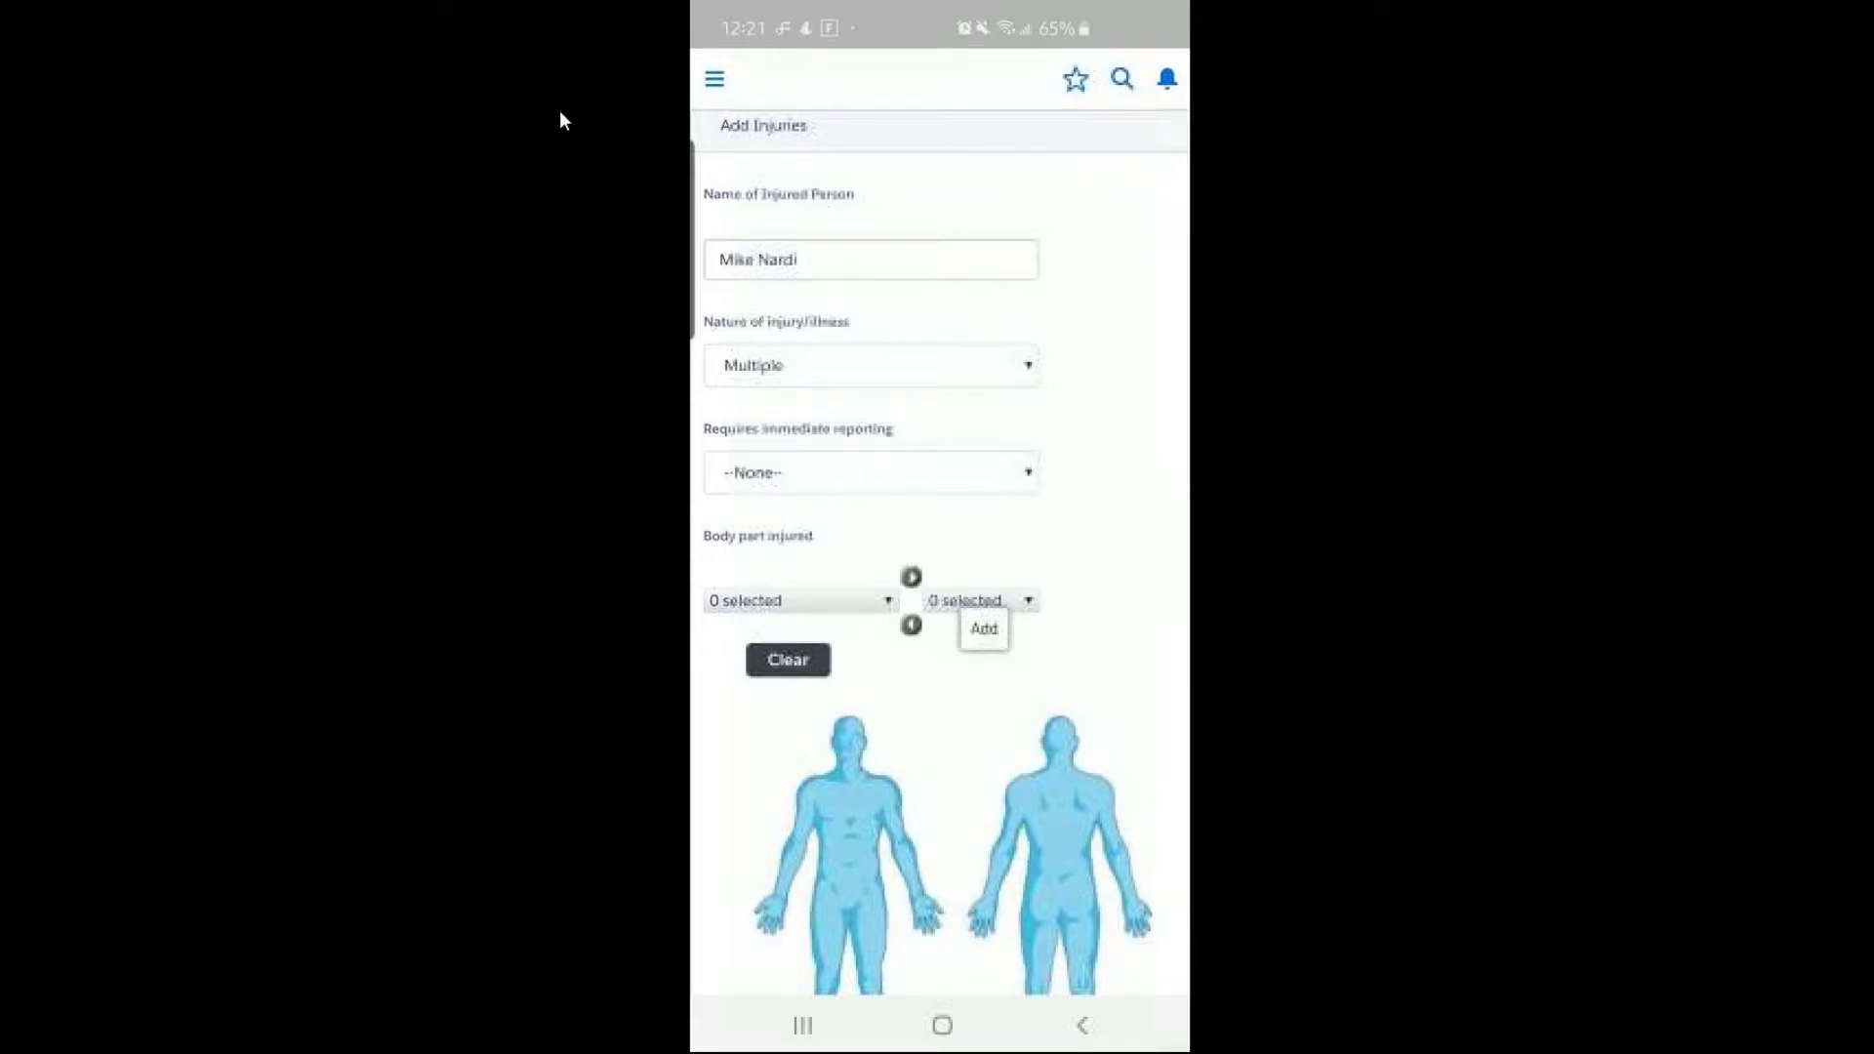
{"action": "left_click_drag", "start_coordinate": [695, 225], "coordinate": [722, 226]}
{"action": "left_click", "coordinate": [829, 311]}
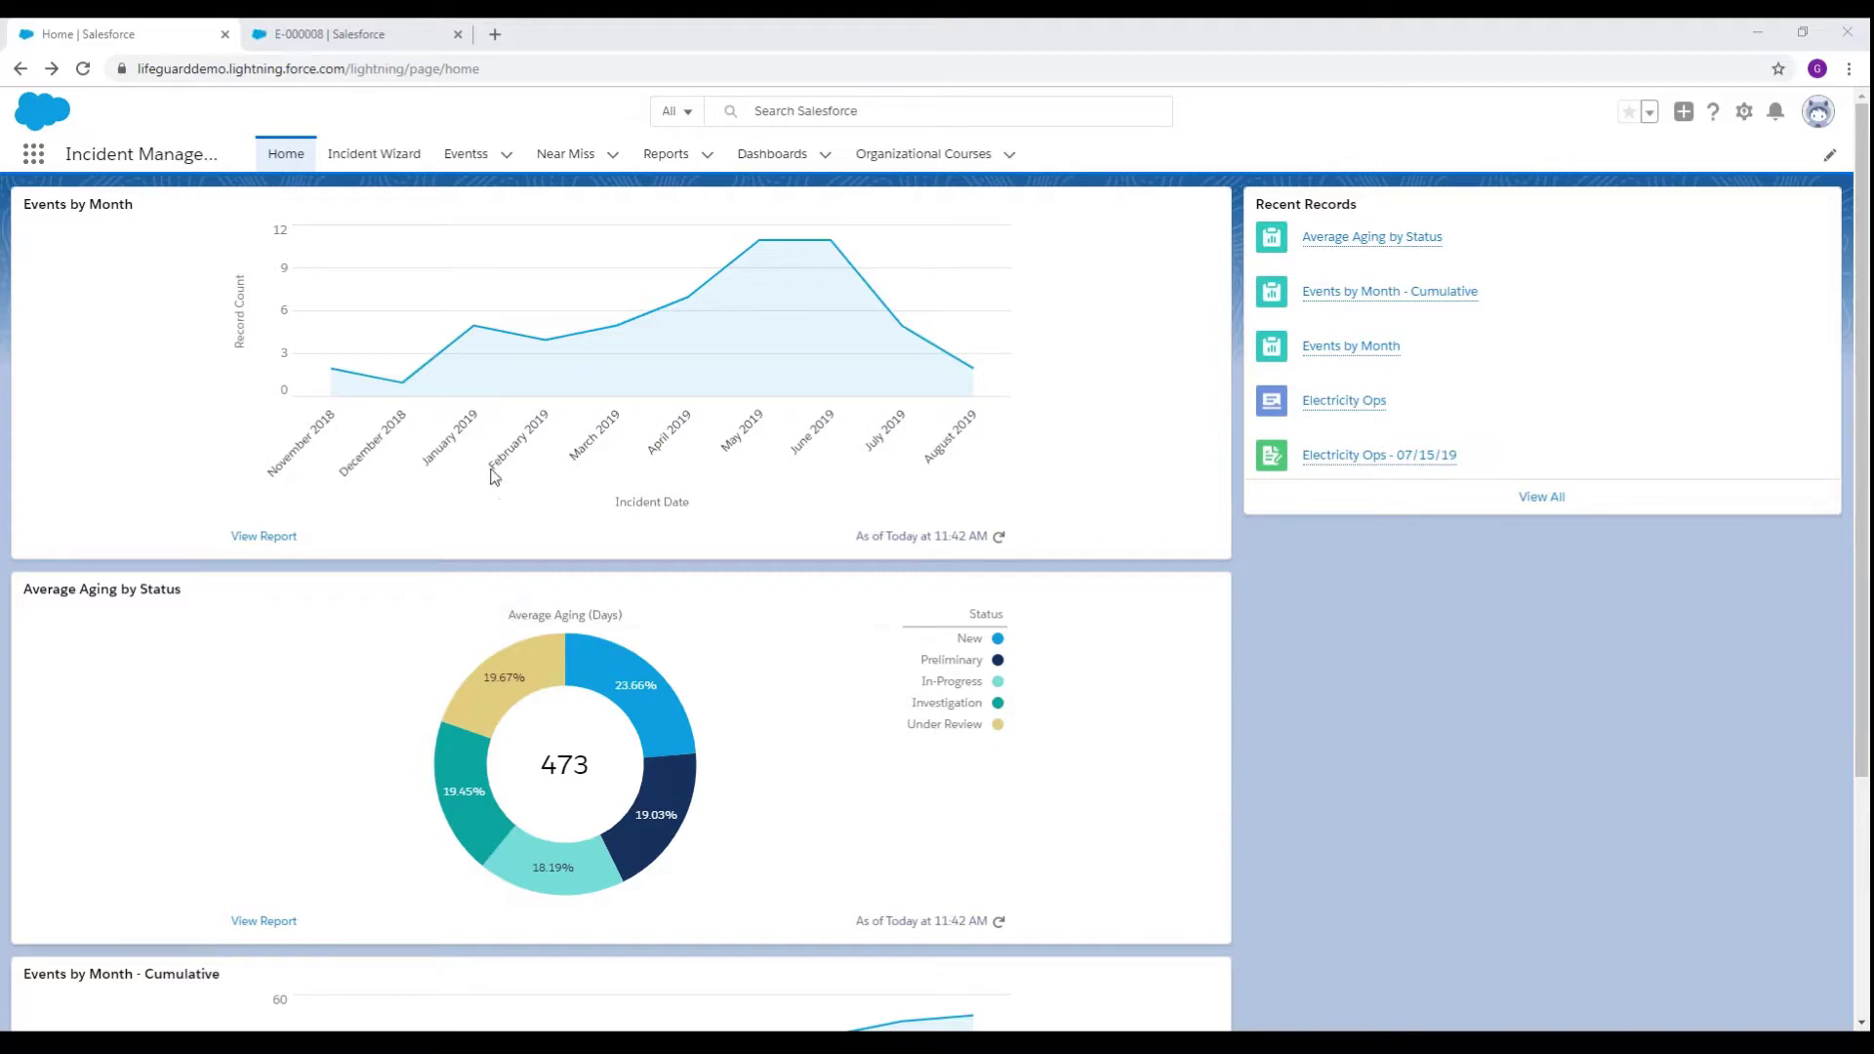
Step: Open the Events tab to show the All Events list with E-000078 at the top
{"action": "left_click", "coordinate": [478, 168]}
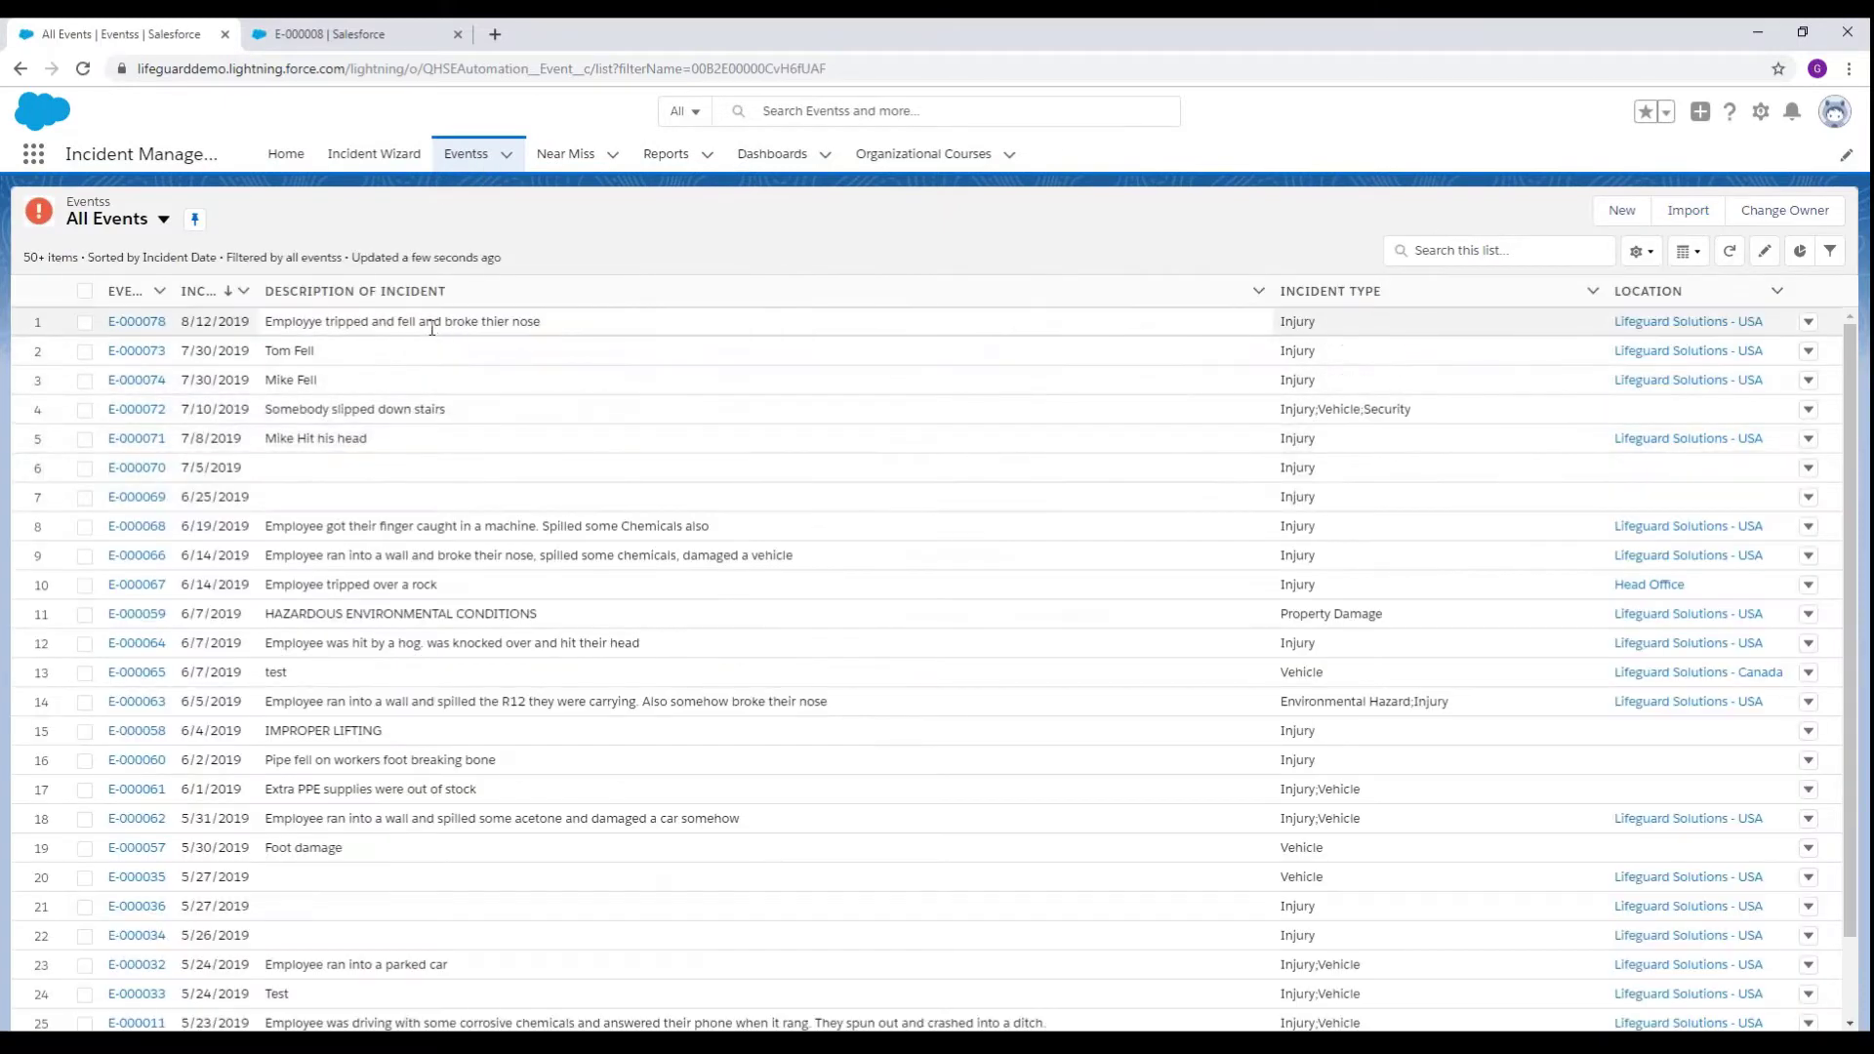
Step: Open event E-000078 and scroll through its incident details
{"action": "left_click", "coordinate": [142, 325]}
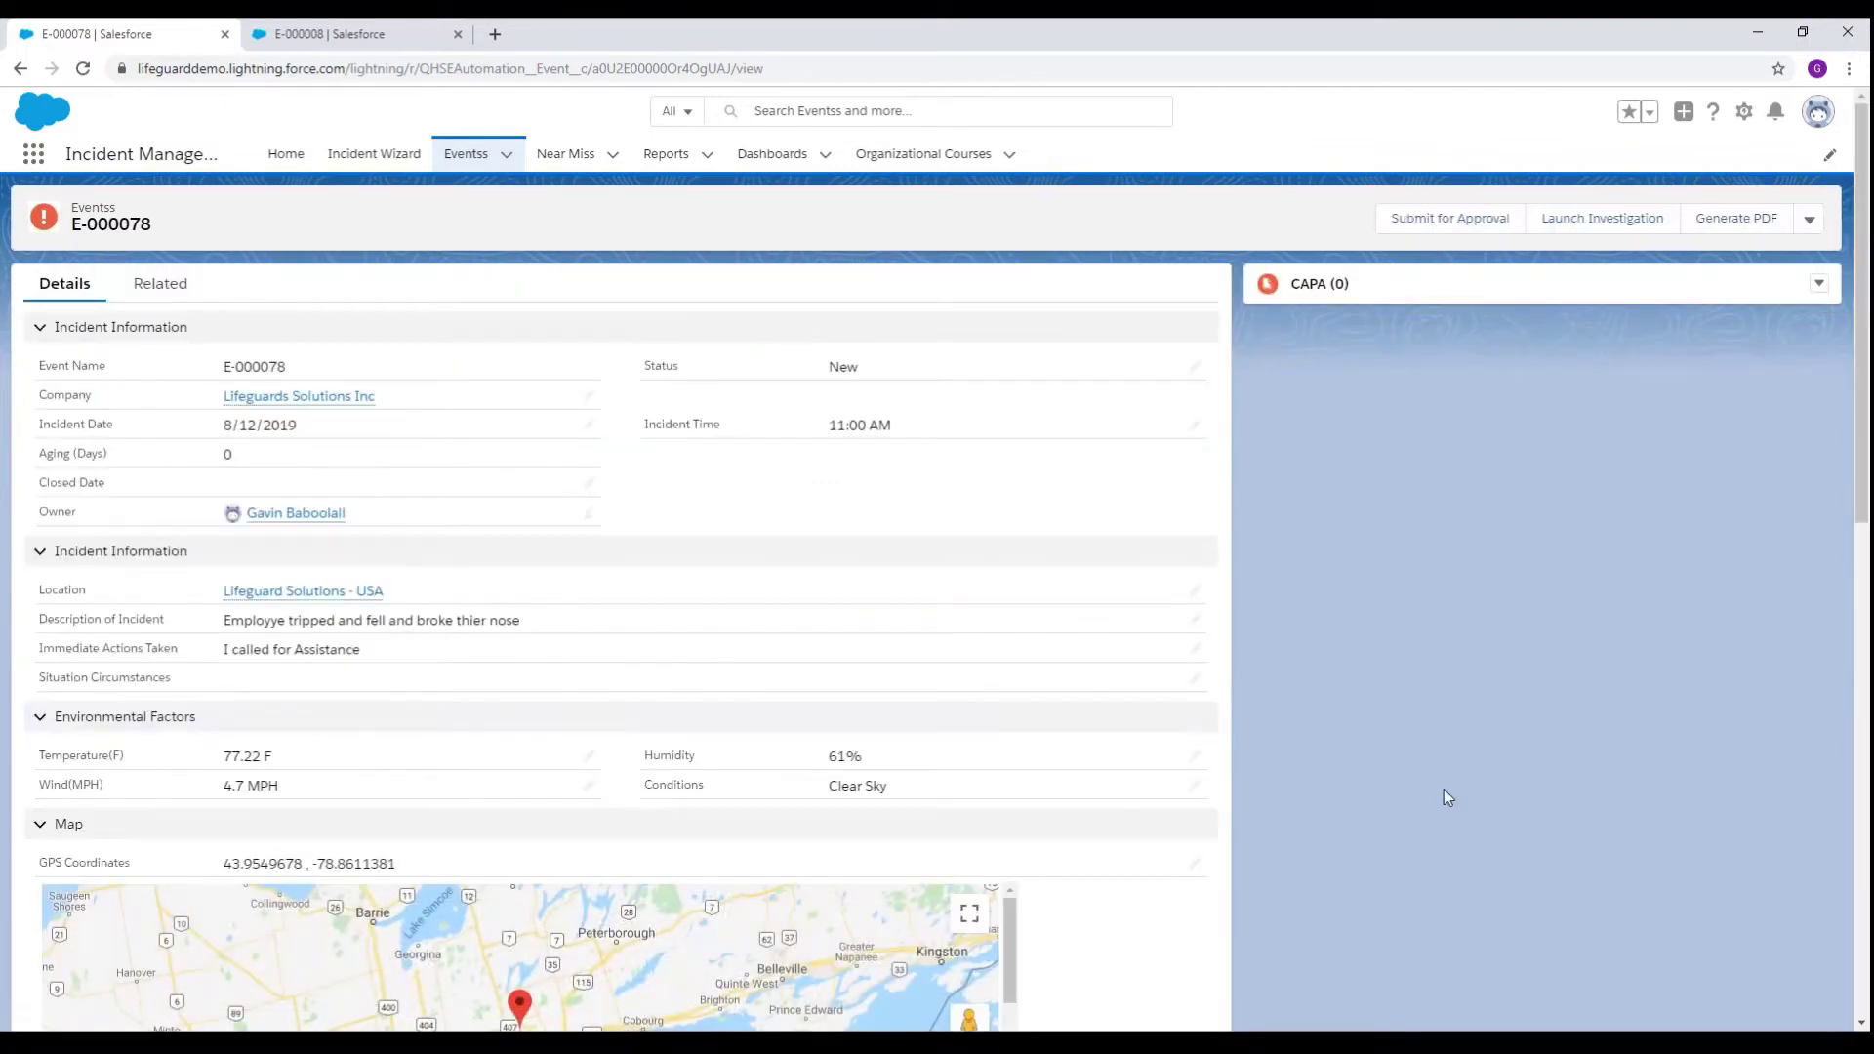
{"action": "scroll", "coordinate": [1446, 798], "scroll_direction": "down", "scroll_amount": 1}
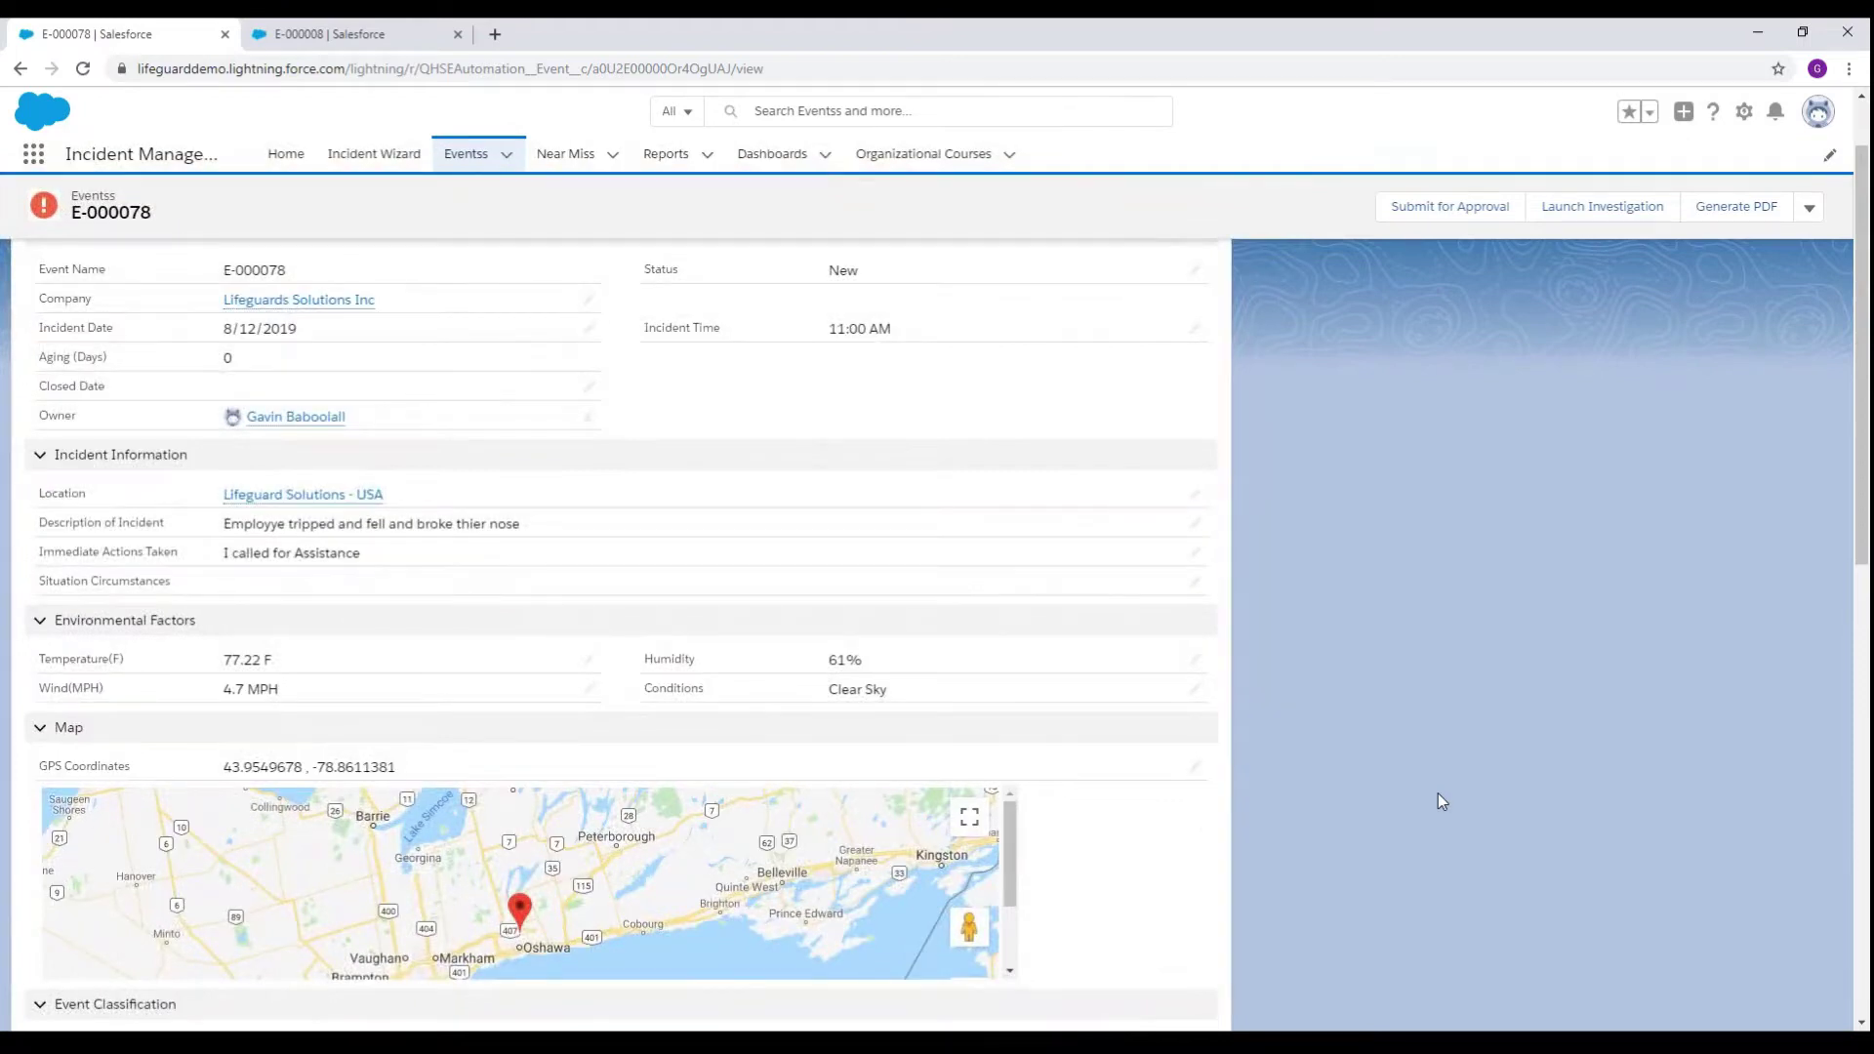